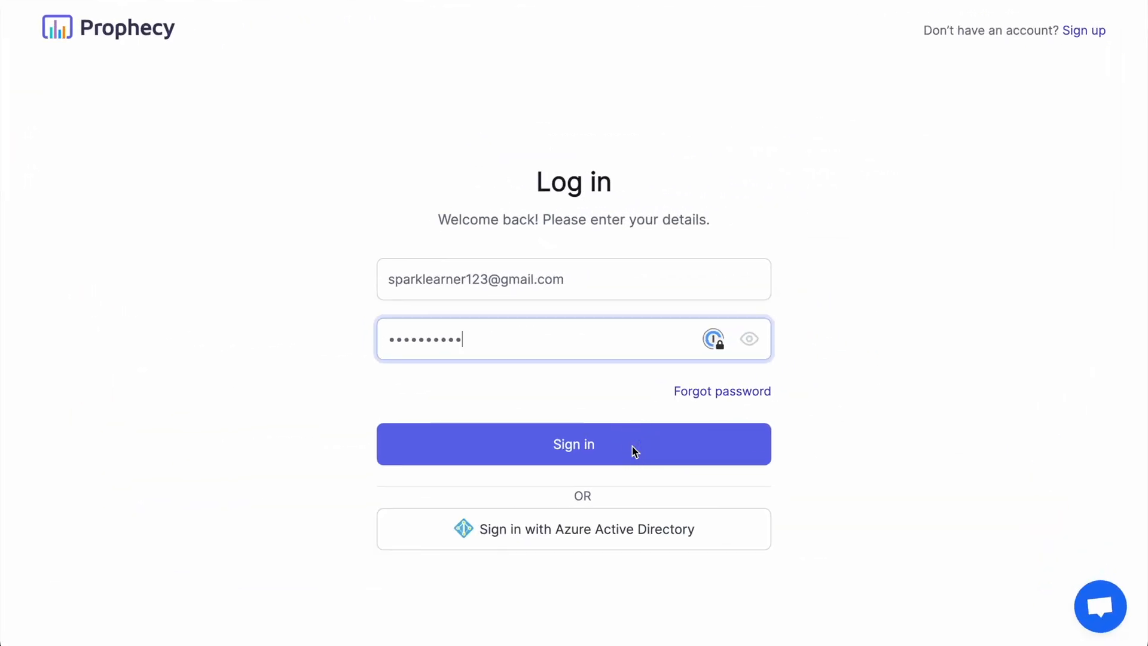
# Step: Submit the entered account credentials to sign in to Prophecy
pyautogui.click(605, 451)
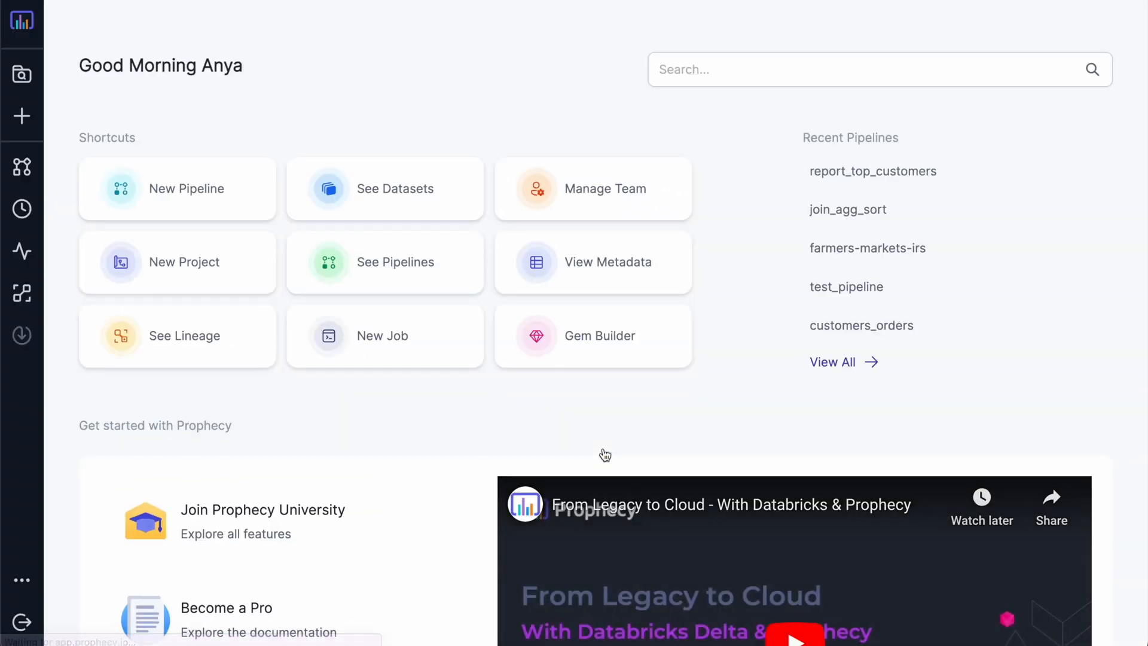
# Step: Start a new project named Reporting with Python as its language
pyautogui.click(203, 267)
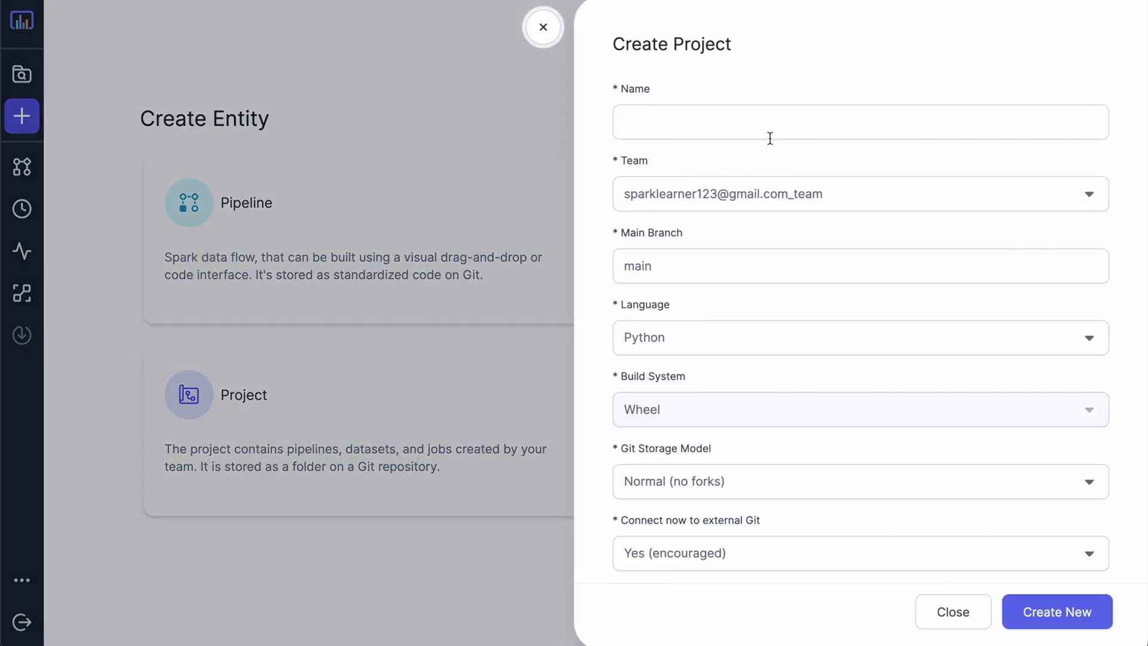
pyautogui.click(756, 121)
pyautogui.write('Reporting')
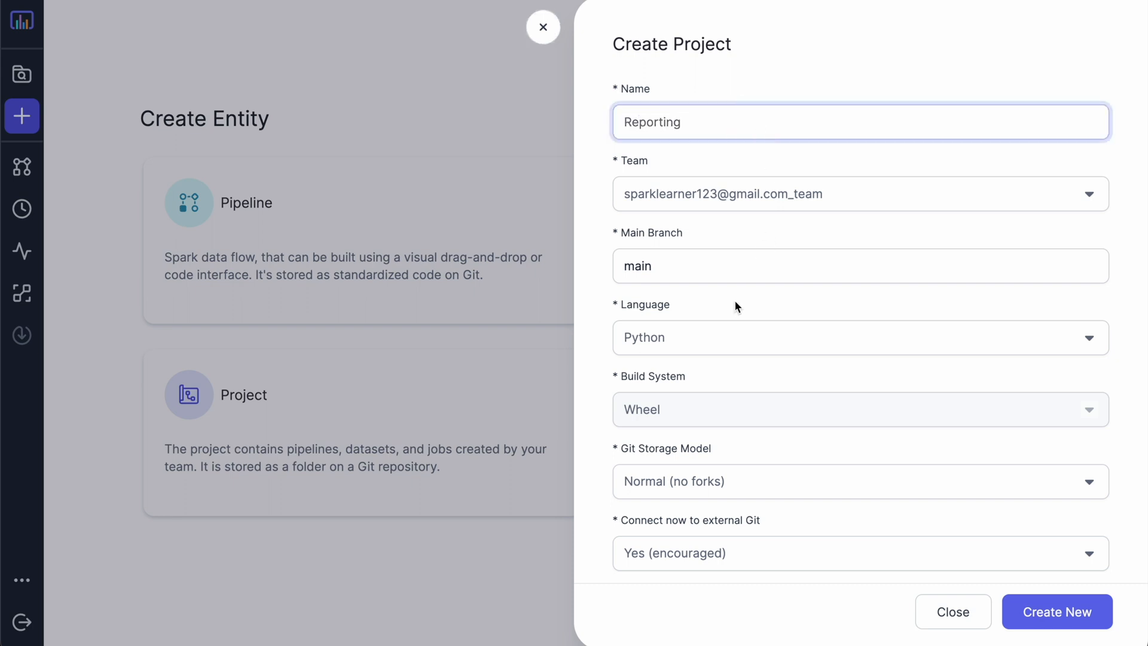
pyautogui.click(723, 345)
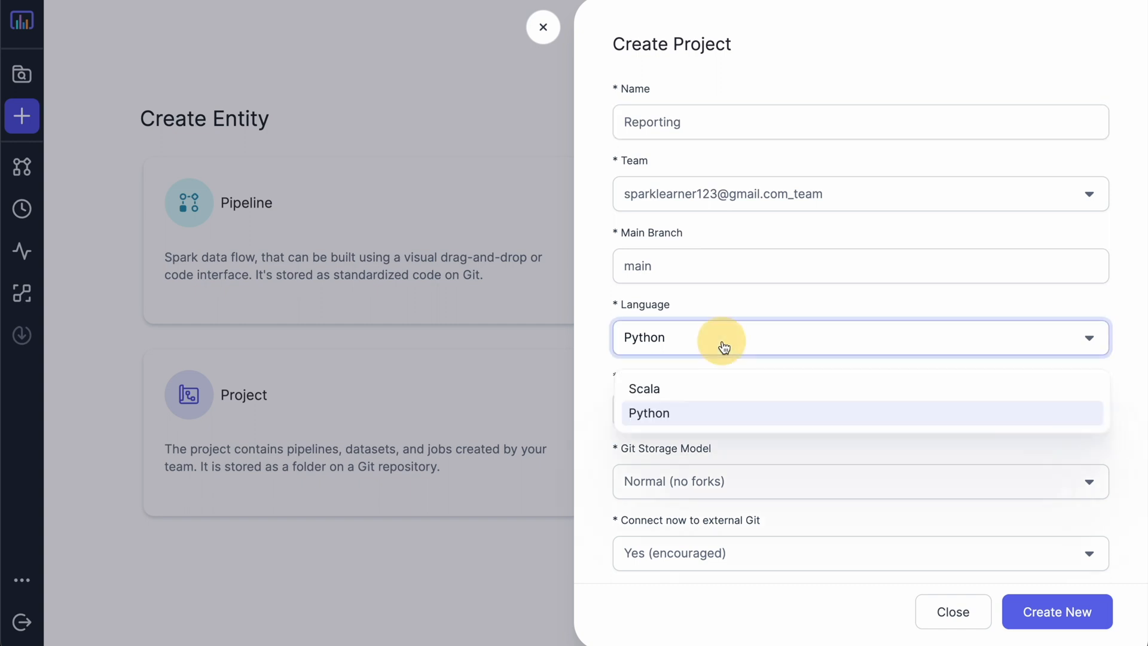
pyautogui.click(675, 415)
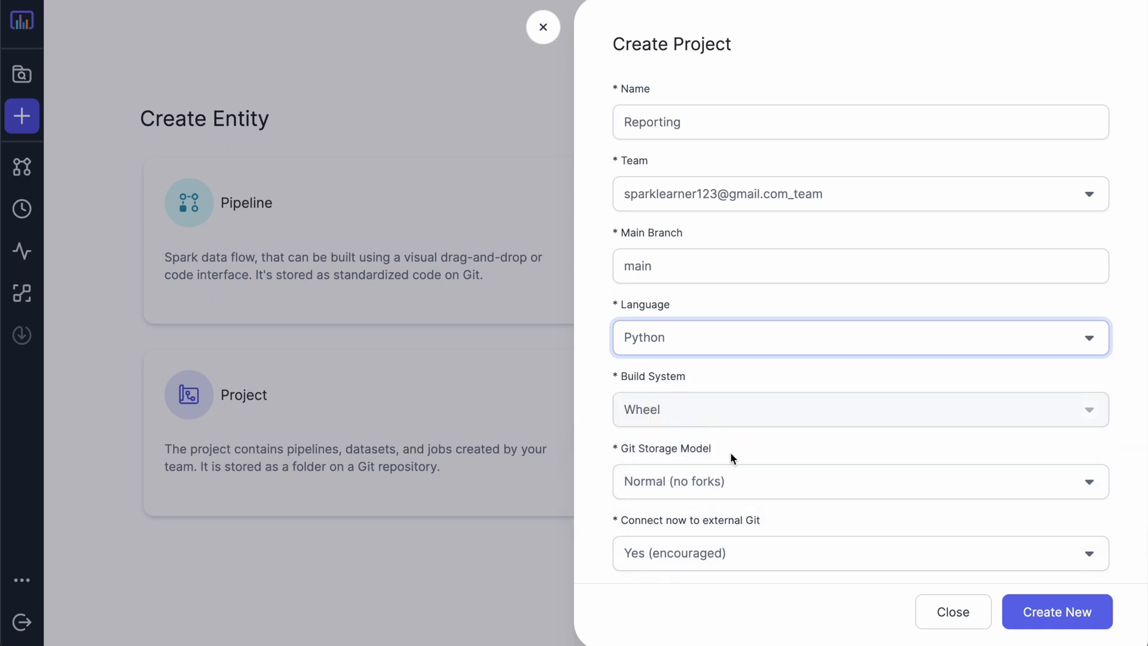
pyautogui.scroll(-5, 730, 455)
pyautogui.scroll(-1, 730, 459)
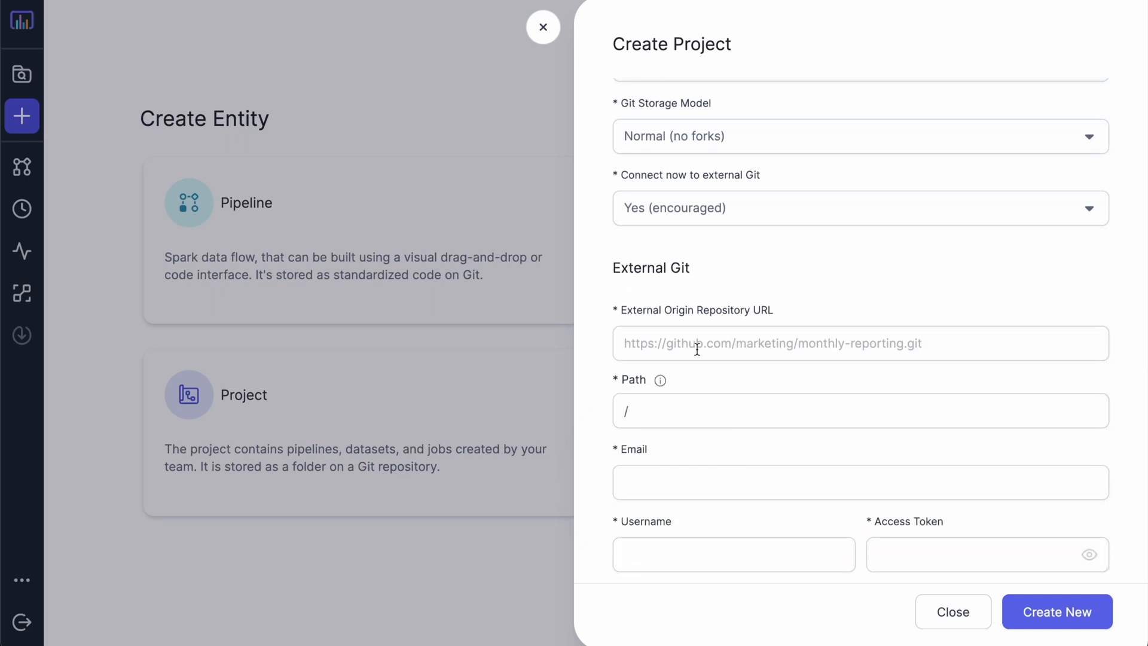
# Step: Link it to the external GitHub repository URL with the Git e-mail, username and access token, then create it
pyautogui.click(663, 331)
pyautogui.write('https://github.com/SimpleDataLabsInc/ReportingOperations')
pyautogui.click(769, 479)
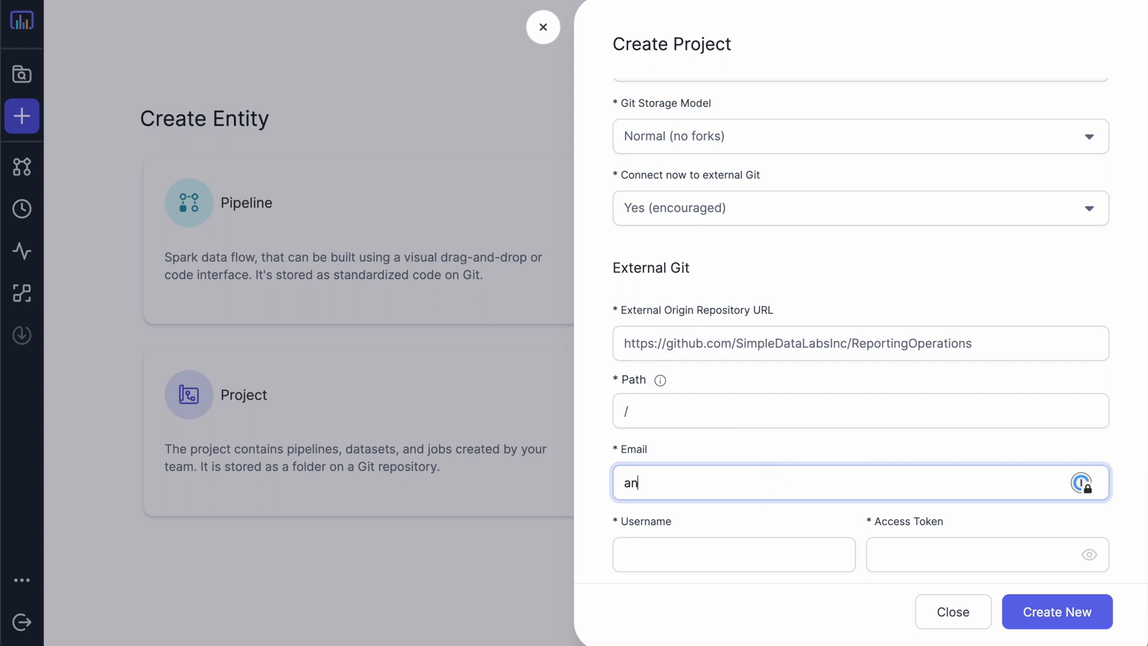
pyautogui.press('Tab')
pyautogui.press('Tab')
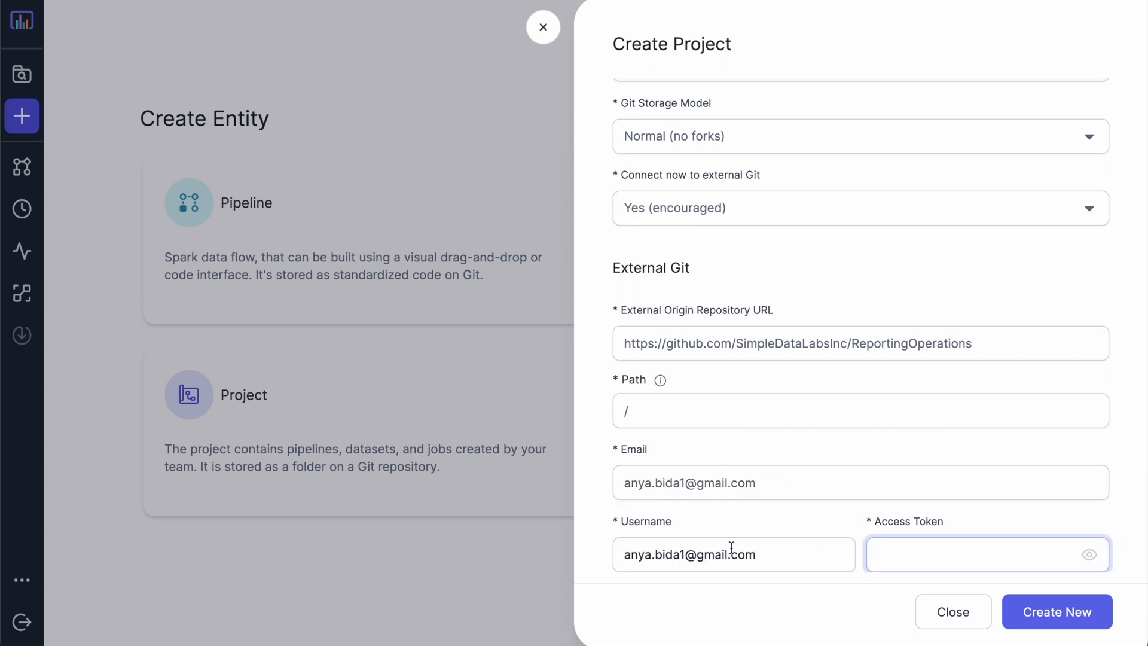
pyautogui.hotkey('shift', 'Tab')
pyautogui.write('=atbida')
pyautogui.press('super+a')
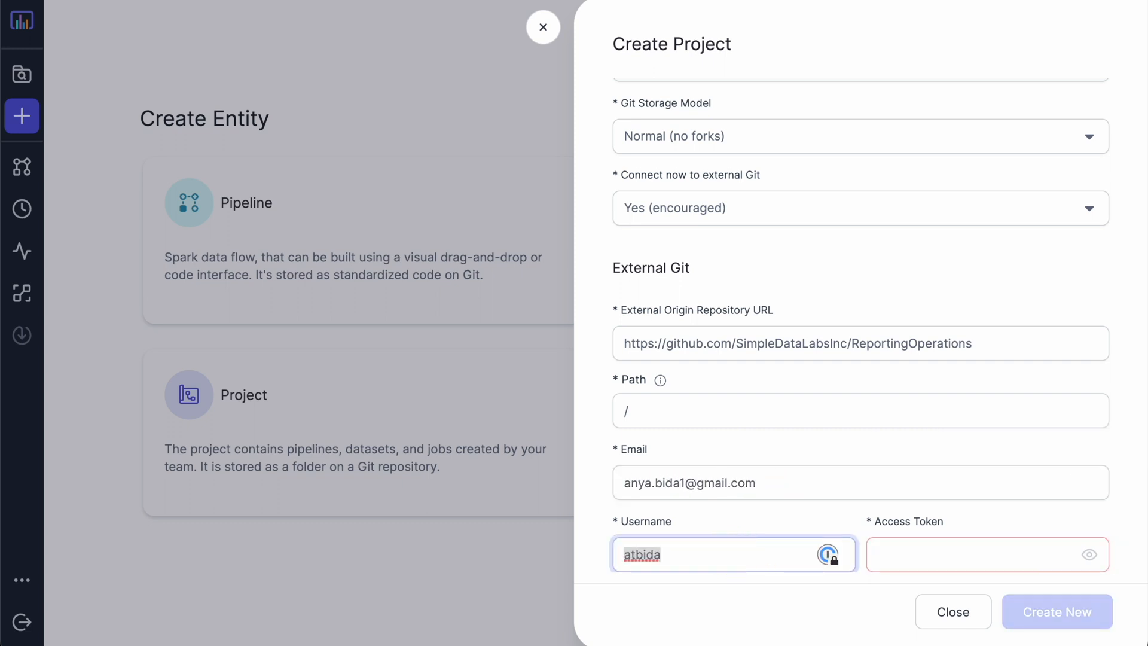
pyautogui.click(963, 551)
pyautogui.press('super+v')
pyautogui.click(1059, 607)
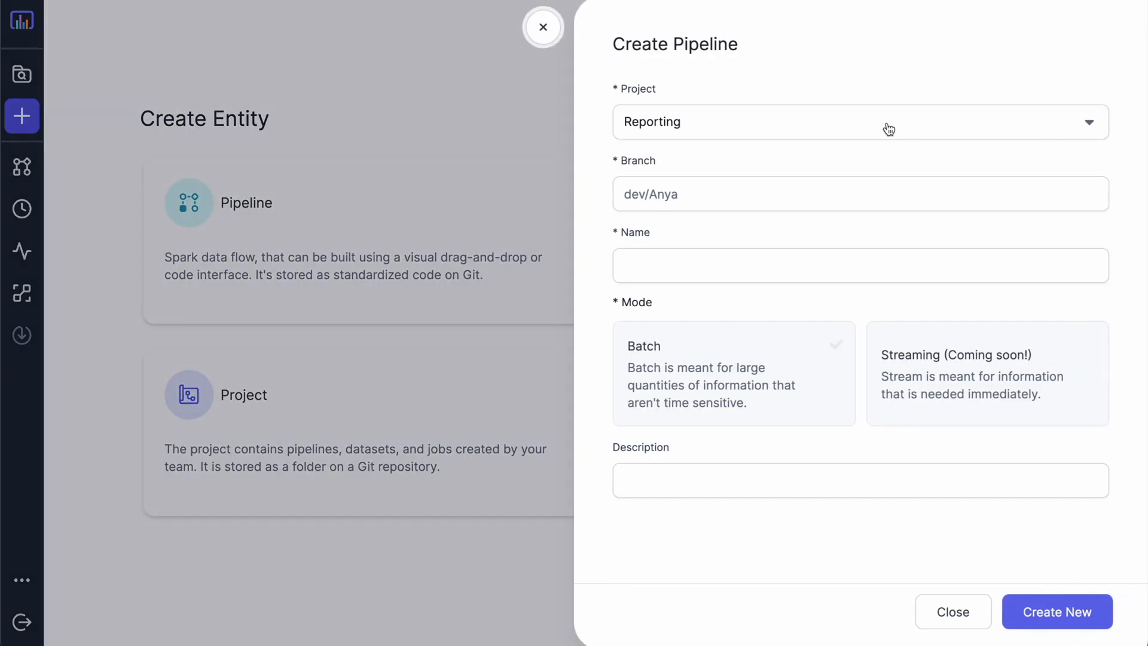
# Step: Create pipeline PricingSummary described as 'creates a report summarizing prices, discounts, and shipping status'
pyautogui.click(774, 270)
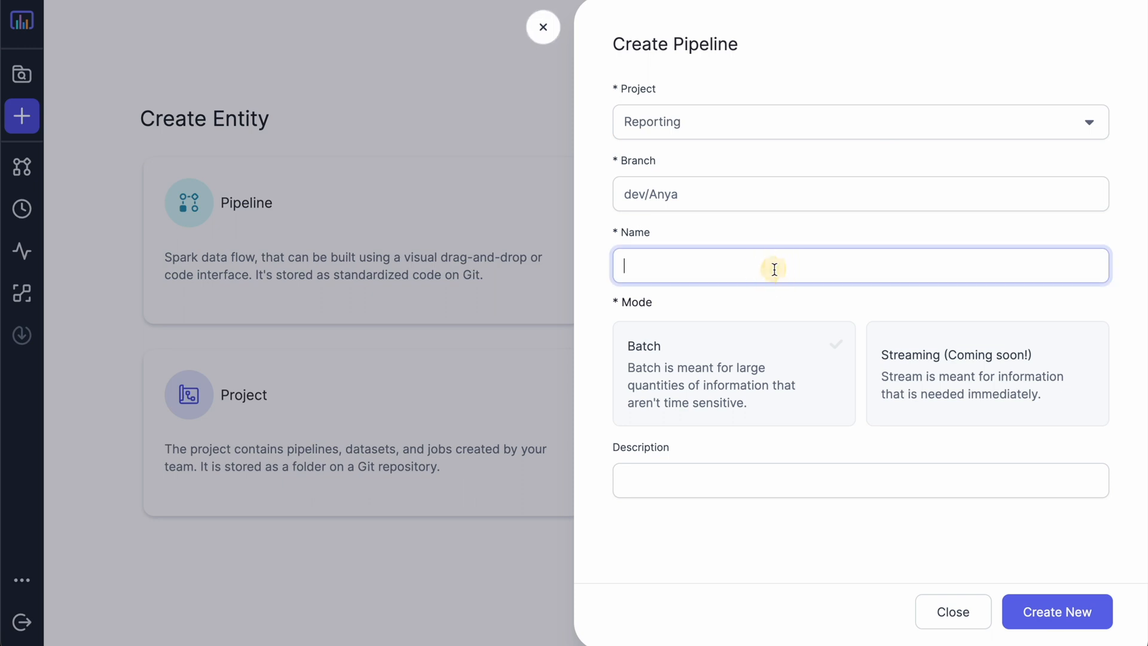
pyautogui.write('PricingSummary')
pyautogui.click(730, 479)
pyautogui.write('creates a report summarizing prices, discounts, and shipping status')
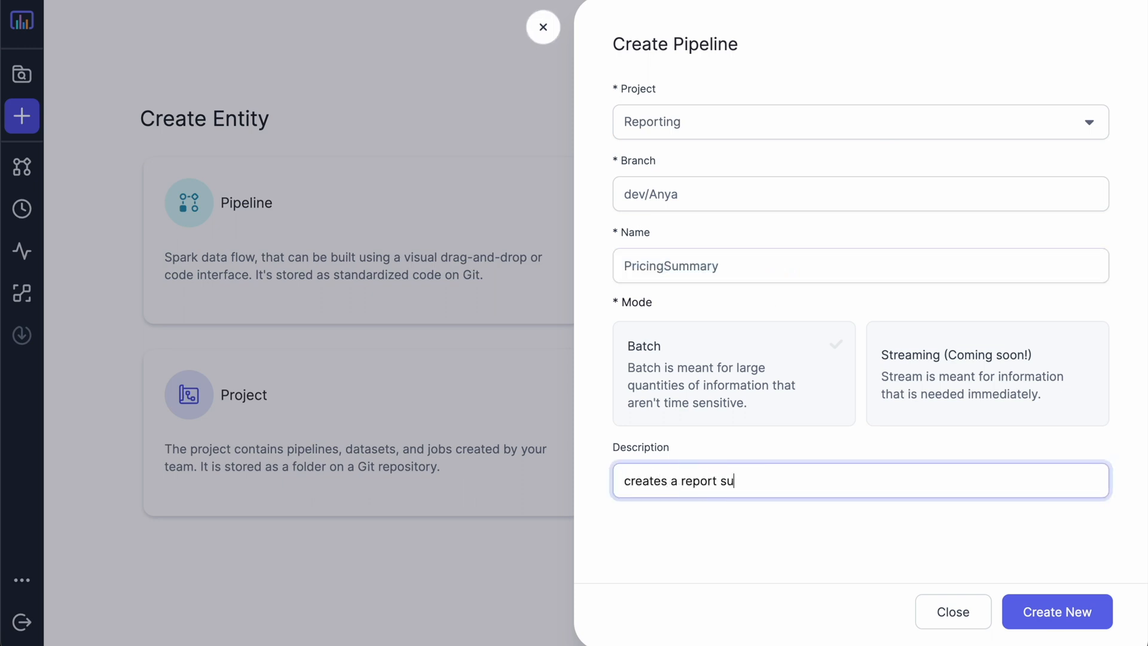
pyautogui.click(1041, 612)
# Step: Attach a new Small cluster and check its status page in Databricks
pyautogui.click(1045, 15)
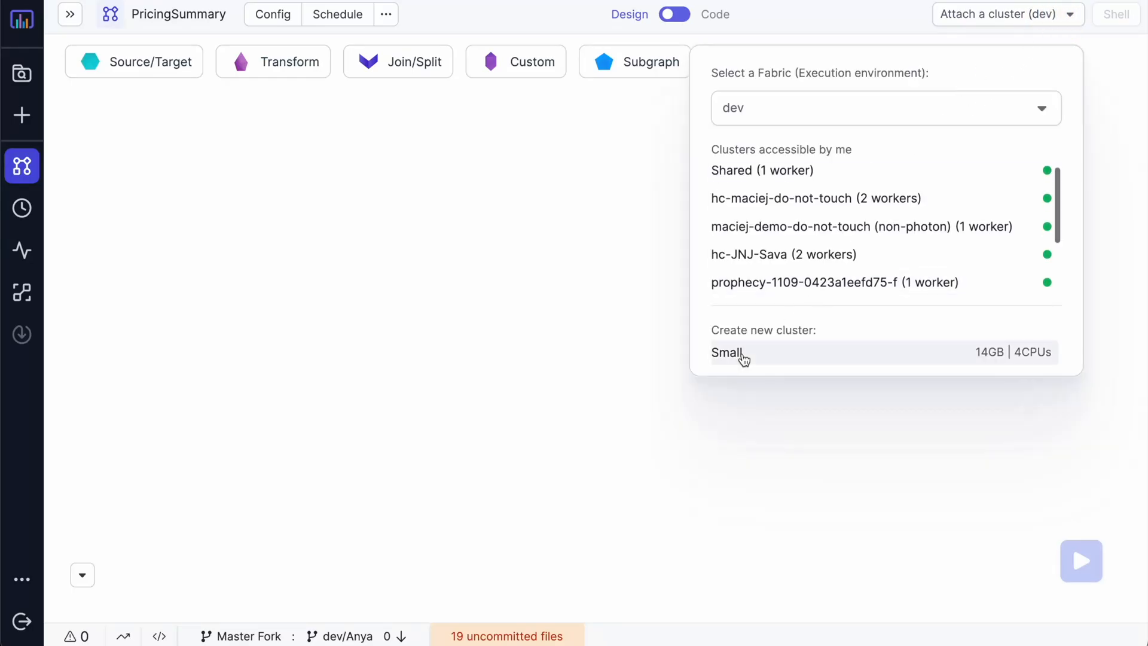
pyautogui.click(743, 357)
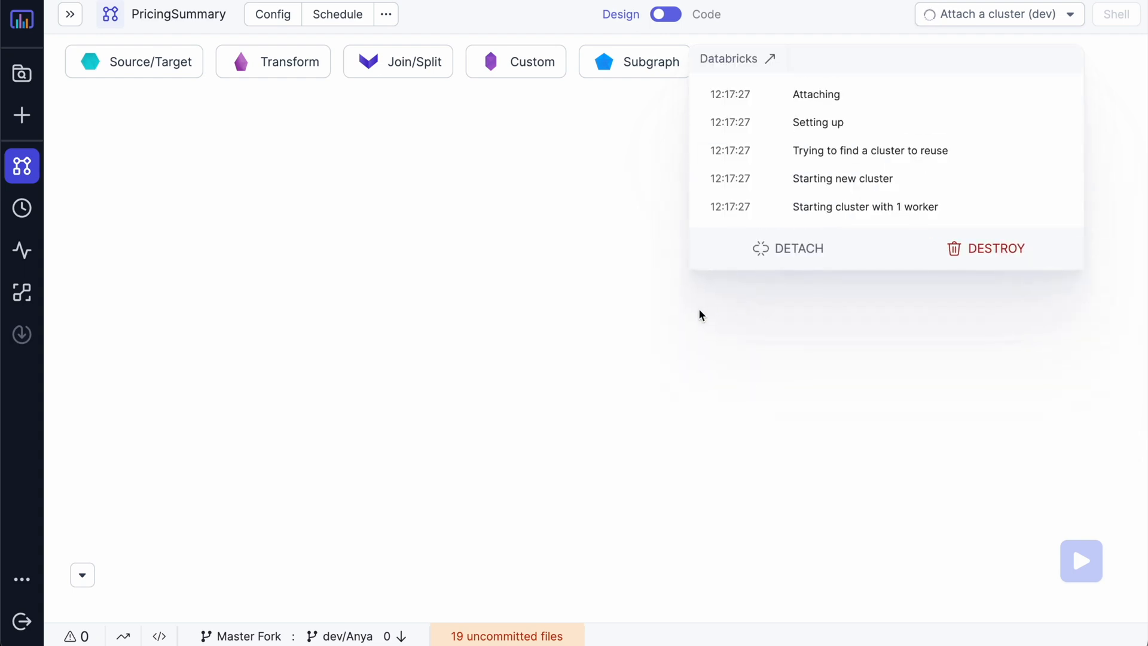
pyautogui.click(613, 274)
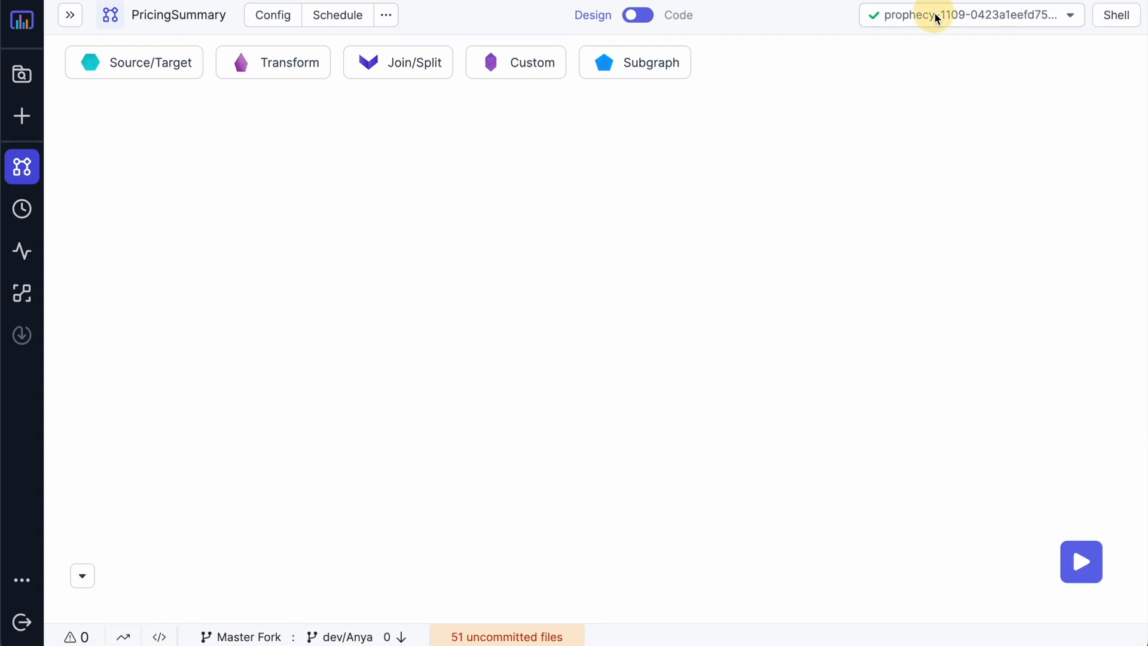
pyautogui.click(931, 18)
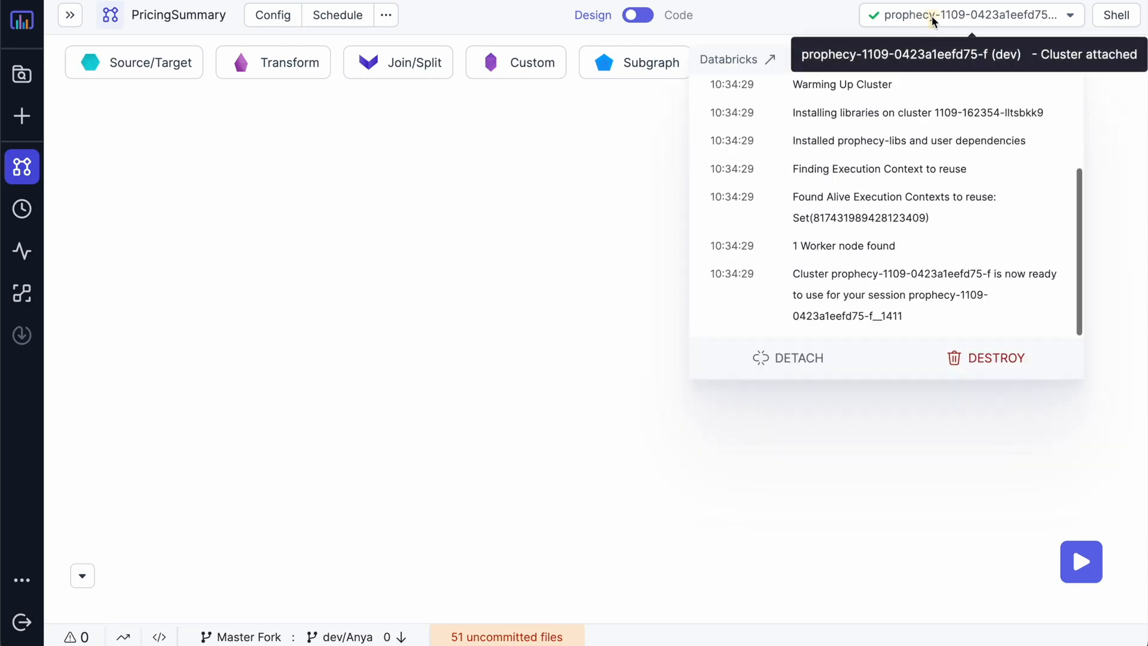
pyautogui.click(748, 59)
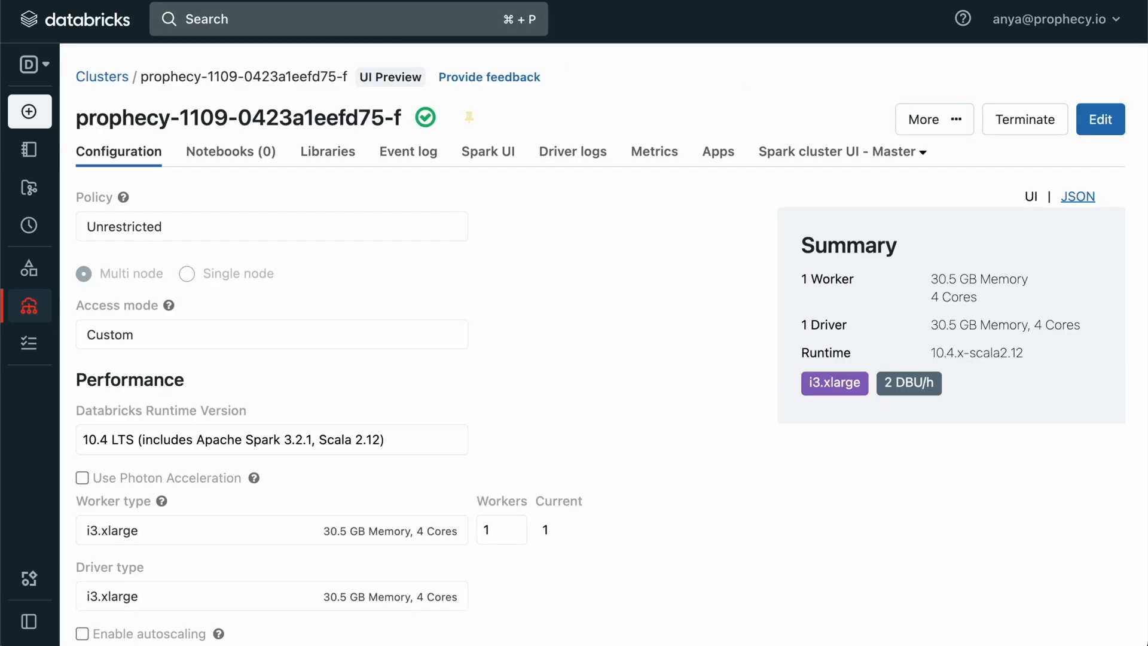
pyautogui.click(287, 1)
pyautogui.click(456, 144)
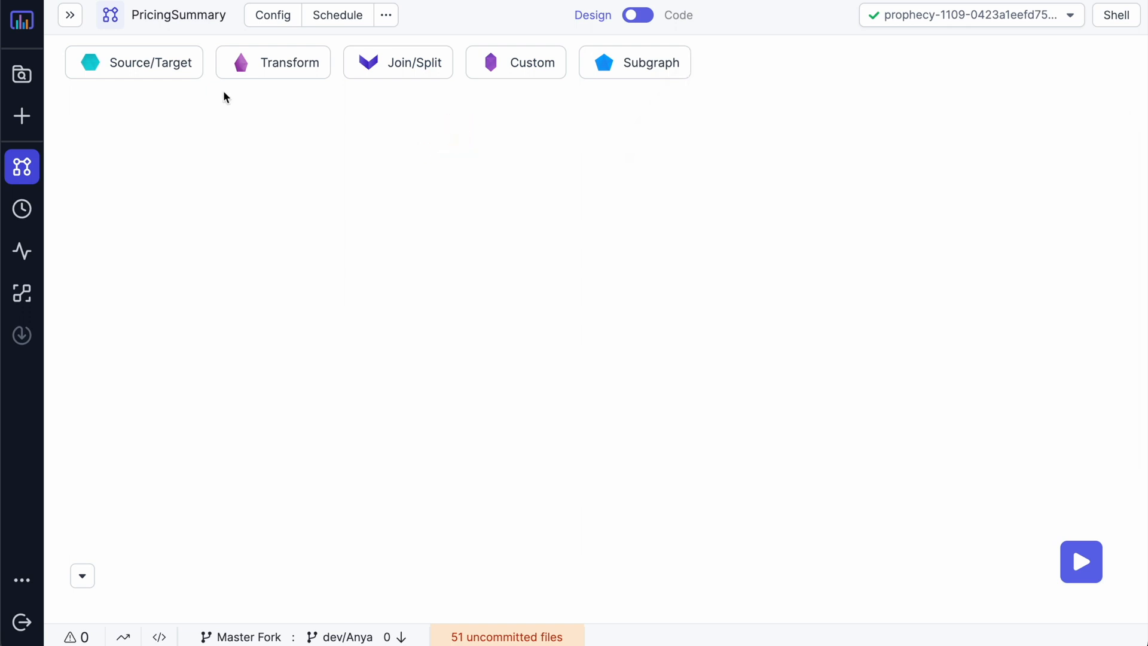
# Step: Add a Source gem and start a new Warehouse dataset in Snowflake format
pyautogui.moveTo(149, 64)
pyautogui.click(124, 108)
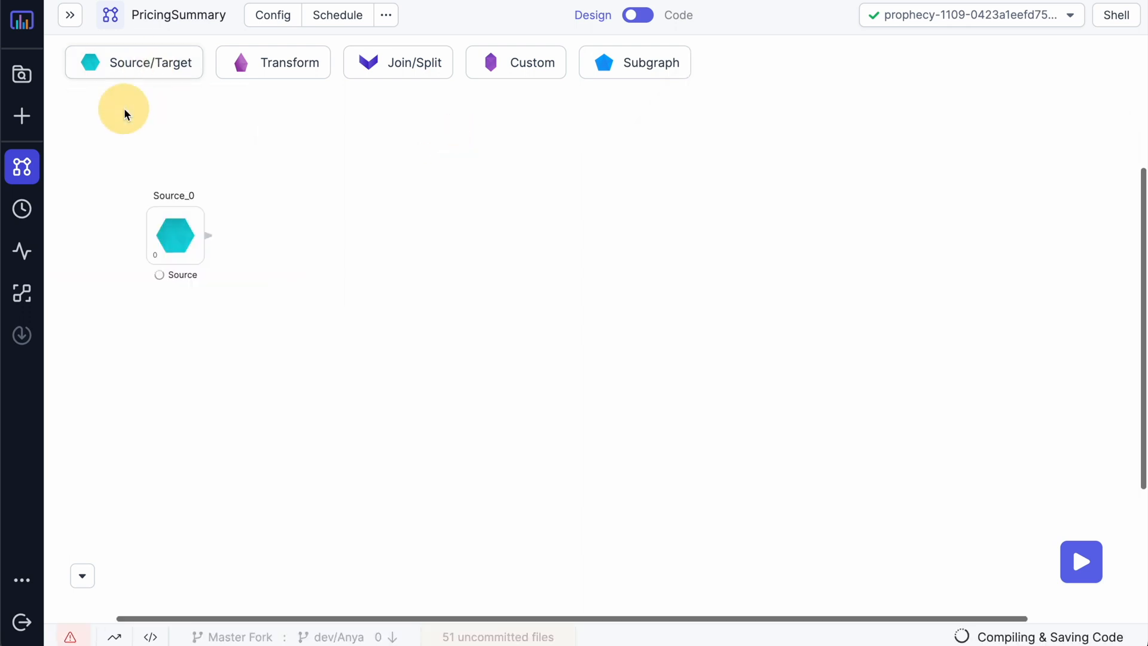
pyautogui.click(176, 232)
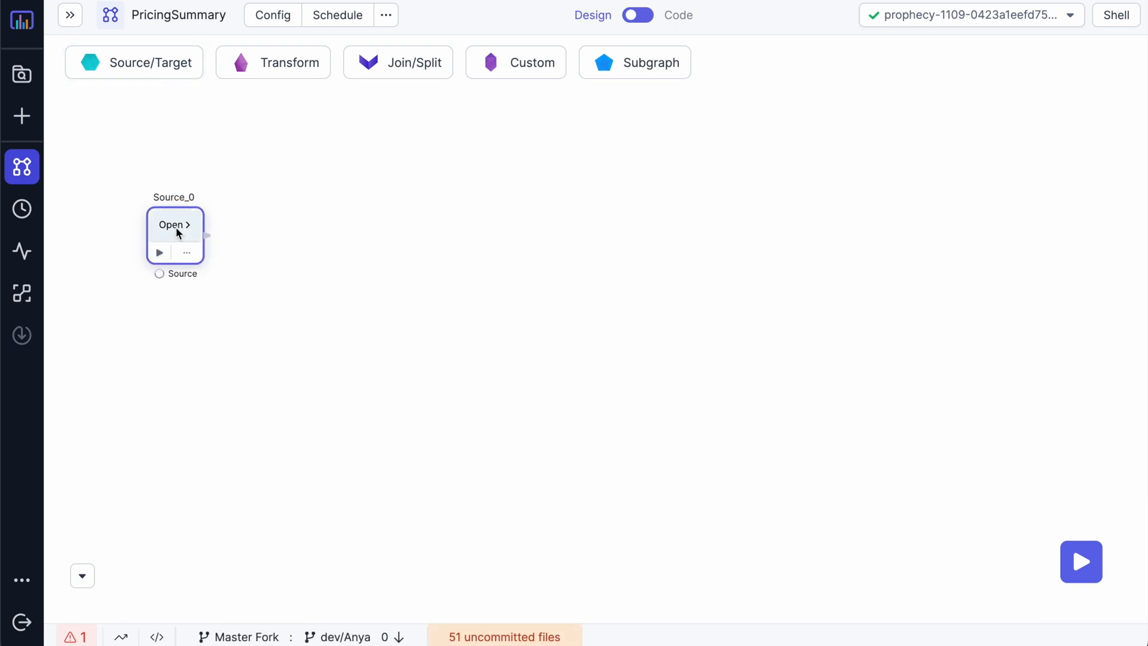
pyautogui.click(177, 230)
pyautogui.click(654, 338)
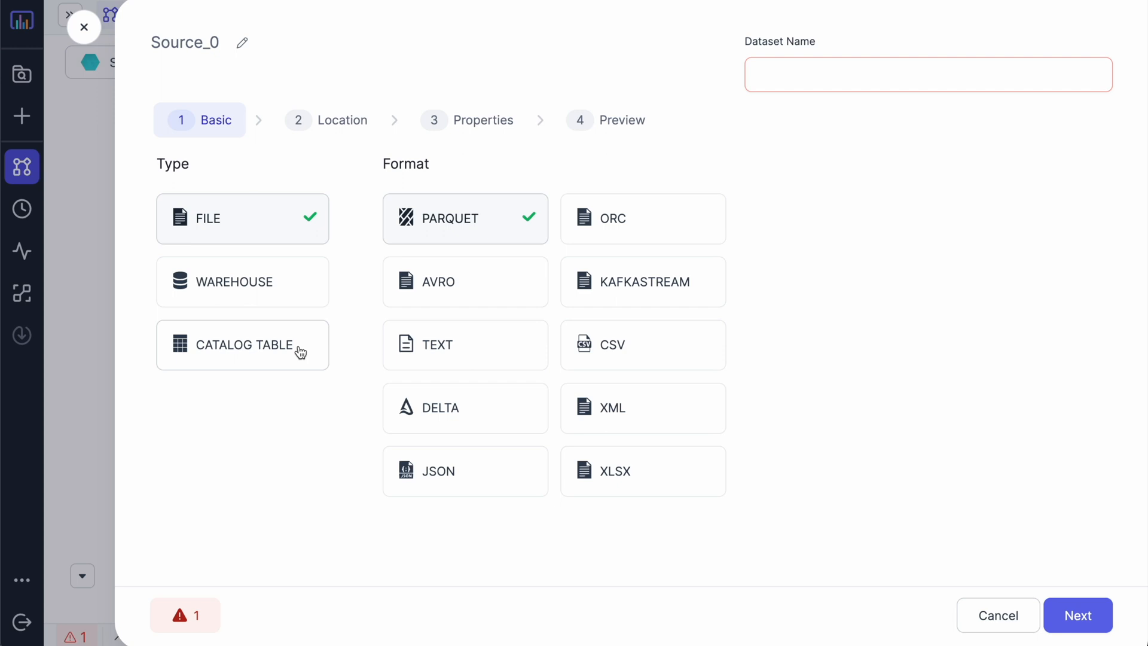
pyautogui.click(291, 290)
pyautogui.click(428, 281)
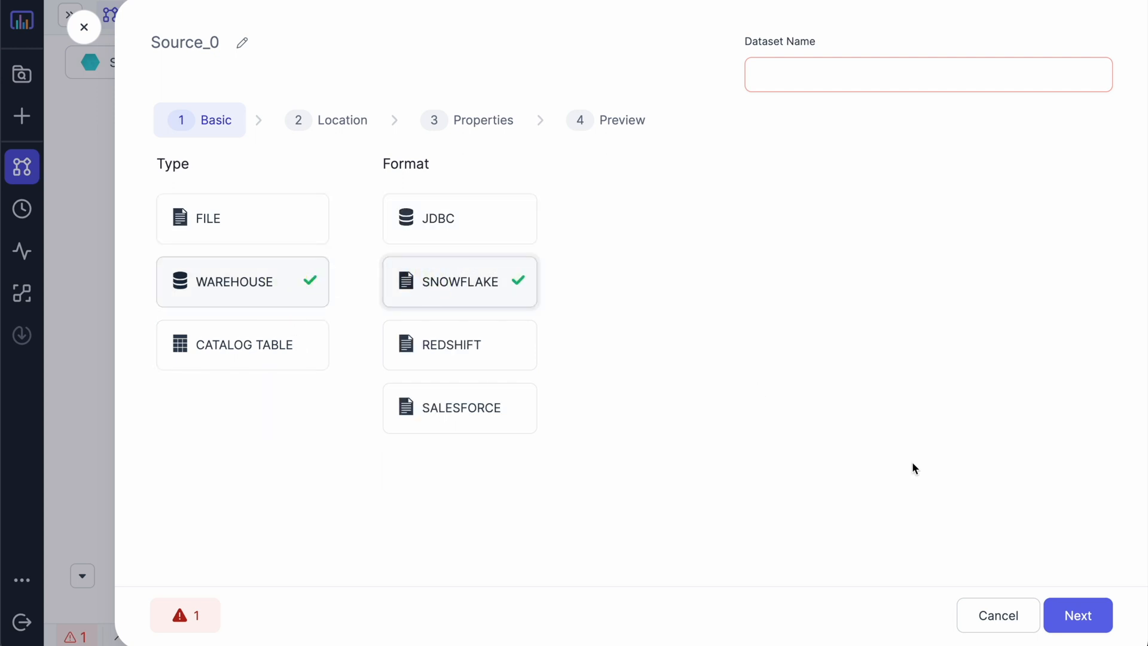
pyautogui.click(1090, 616)
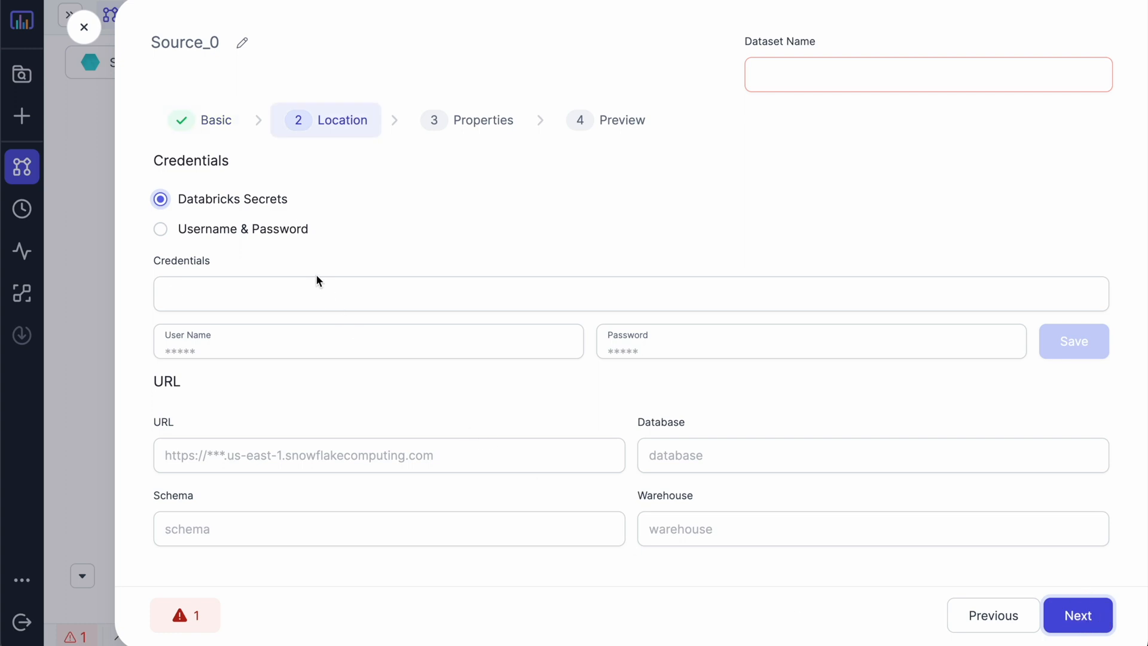
# Step: Pick the saved Snowflake credentials and enter the user name, password and account URL
pyautogui.click(313, 291)
pyautogui.click(264, 444)
pyautogui.click(299, 347)
pyautogui.write('••••••')
pyautogui.click(656, 340)
pyautogui.hotkey('ctrl', 'v')
pyautogui.click(431, 456)
pyautogui.hotkey('ctrl', 'v')
# Step: Set the location to database RETAIL, schema PRICING, warehouse TPC, table ORDERSHIPMENTS
pyautogui.click(687, 457)
pyautogui.write('RETAIL')
pyautogui.click(530, 531)
pyautogui.write('PRICING')
pyautogui.press('Tab')
pyautogui.write('TPC')
pyautogui.scroll(-3, 784, 578)
pyautogui.press('Tab')
pyautogui.write('S')
pyautogui.press('BackSpace')
pyautogui.write('ORDERSHIPMENTS')
# Step: Name the dataset Shipments and infer its column schema
pyautogui.click(1063, 88)
pyautogui.write('Shipments')
pyautogui.click(1106, 614)
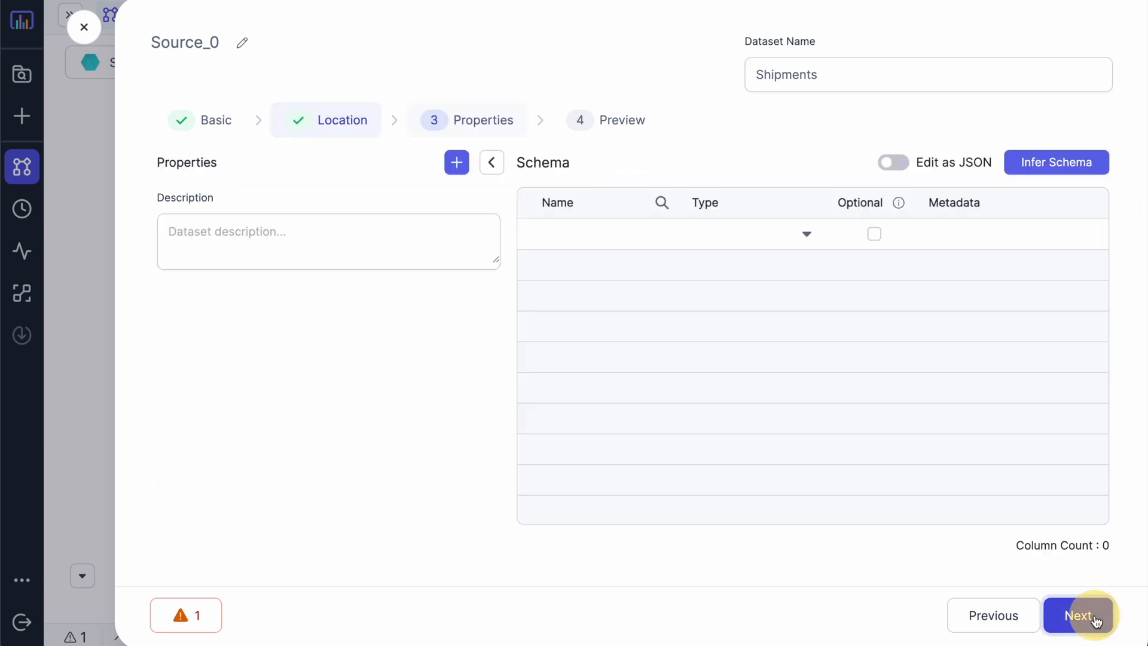
pyautogui.click(1081, 172)
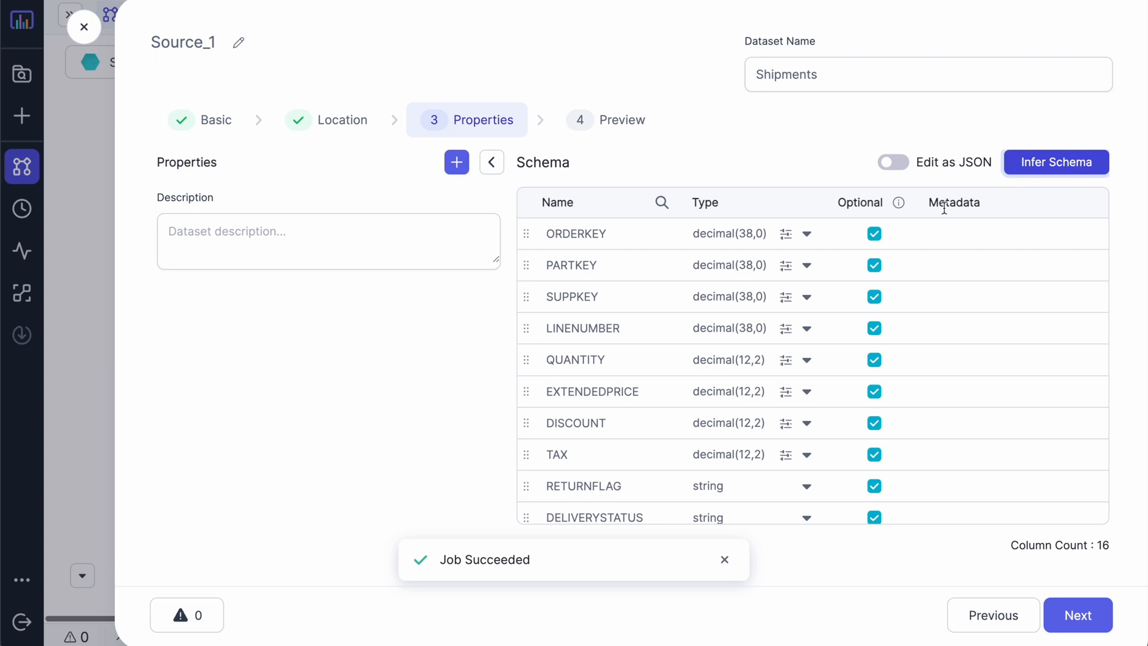
pyautogui.click(729, 560)
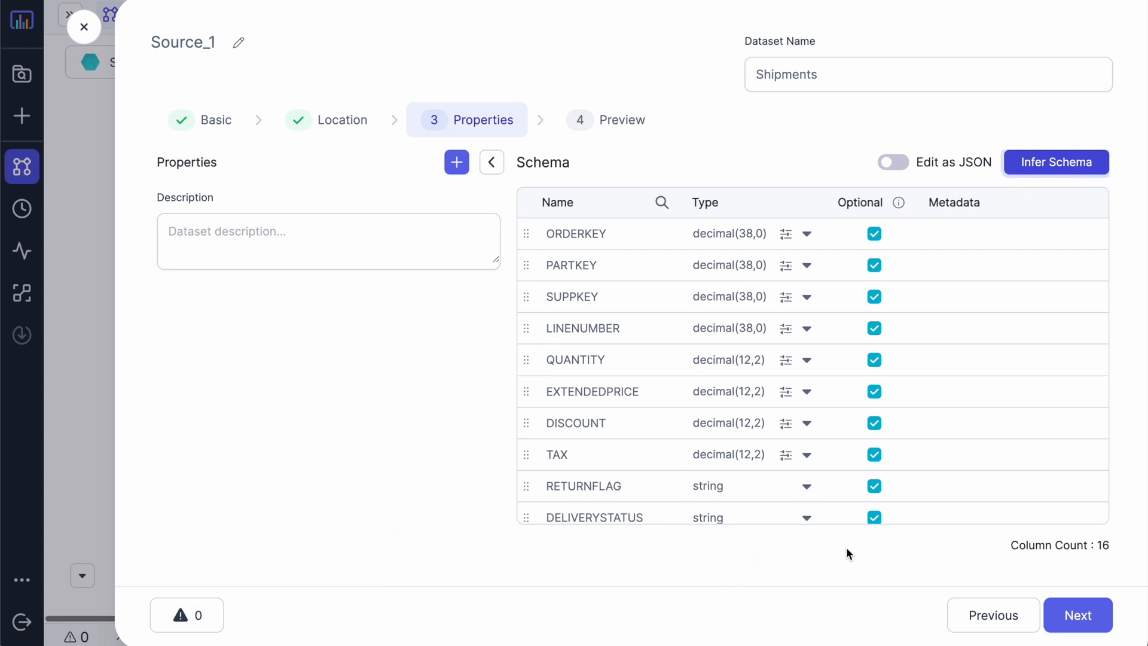
# Step: Load the sample rows preview, then create and save the Shipments dataset
pyautogui.click(1064, 616)
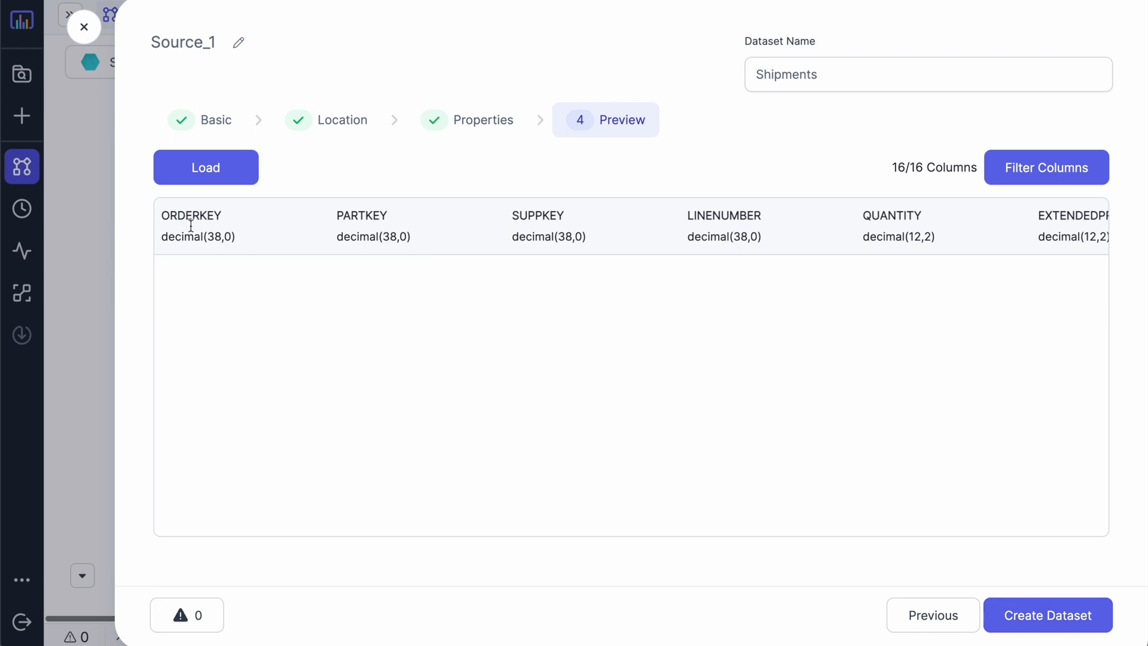
pyautogui.click(208, 179)
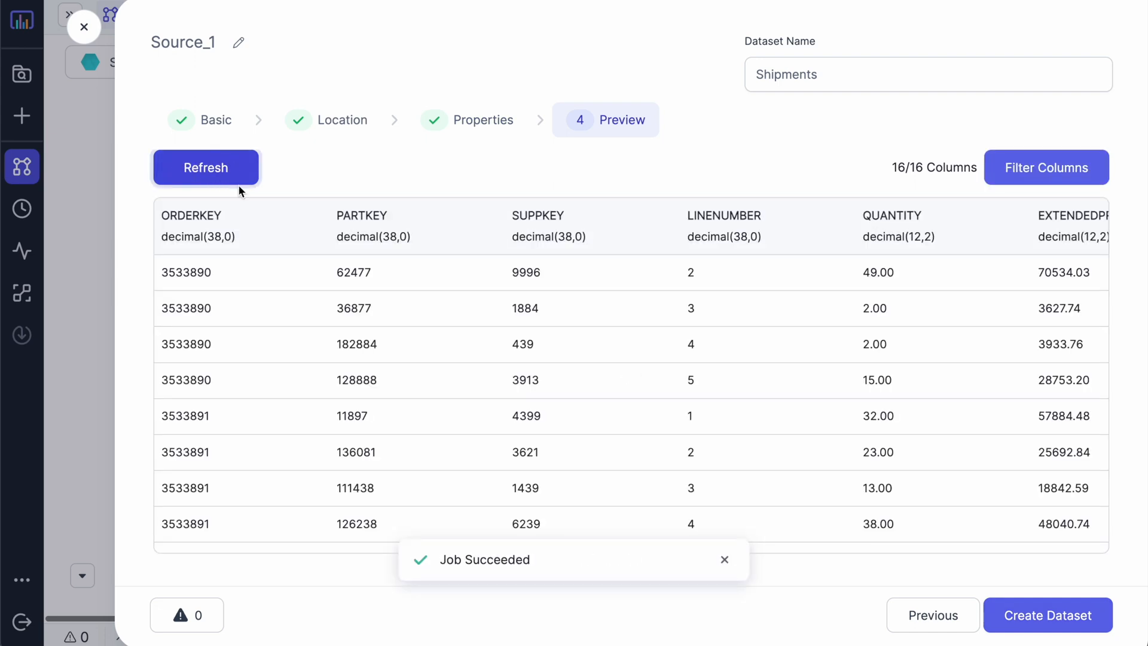
pyautogui.hscroll(10, 750, 263)
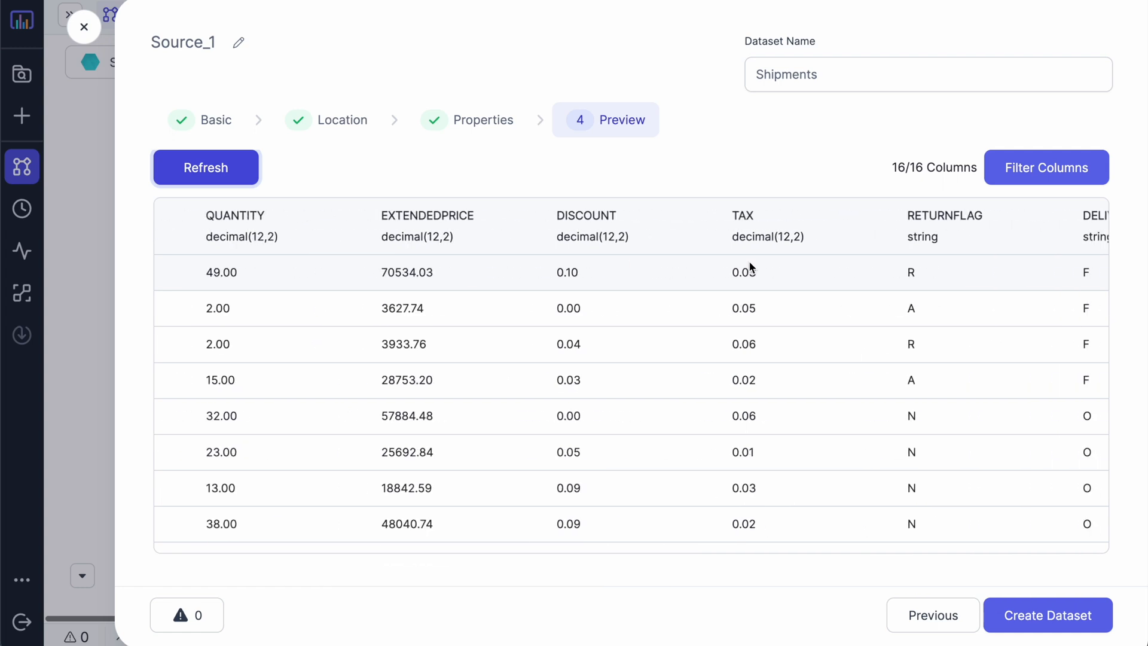
pyautogui.hscroll(3, 748, 261)
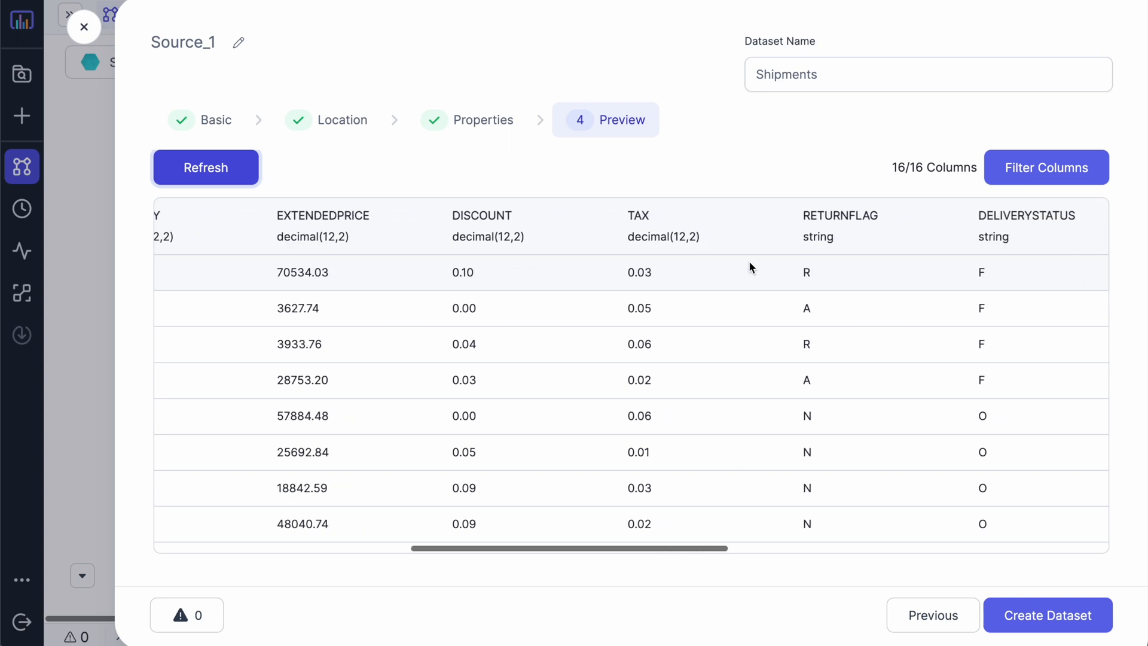
pyautogui.click(1024, 621)
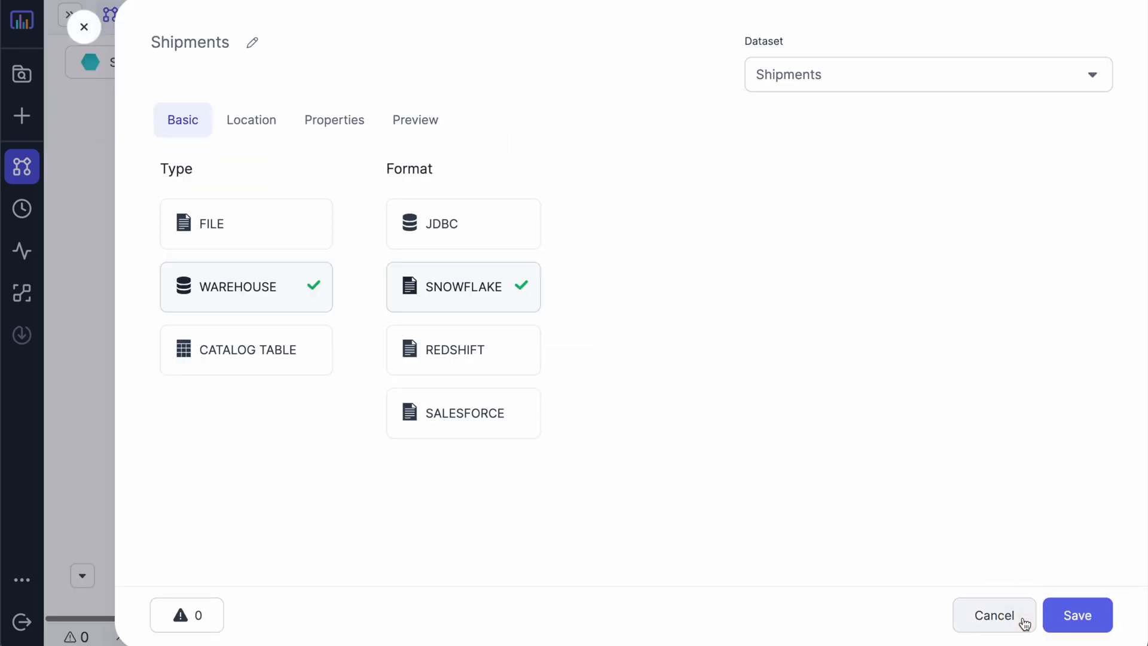
pyautogui.click(1085, 619)
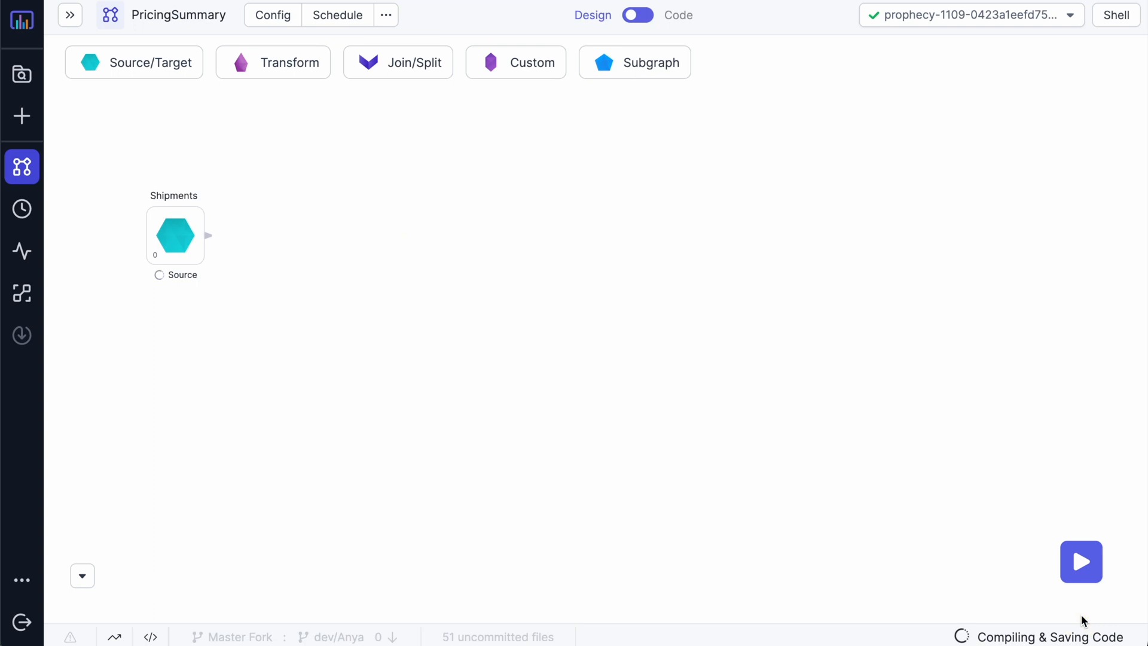
# Step: Add a Reformat step after Shipments, connect it, and name it Cleanup
pyautogui.moveTo(283, 73)
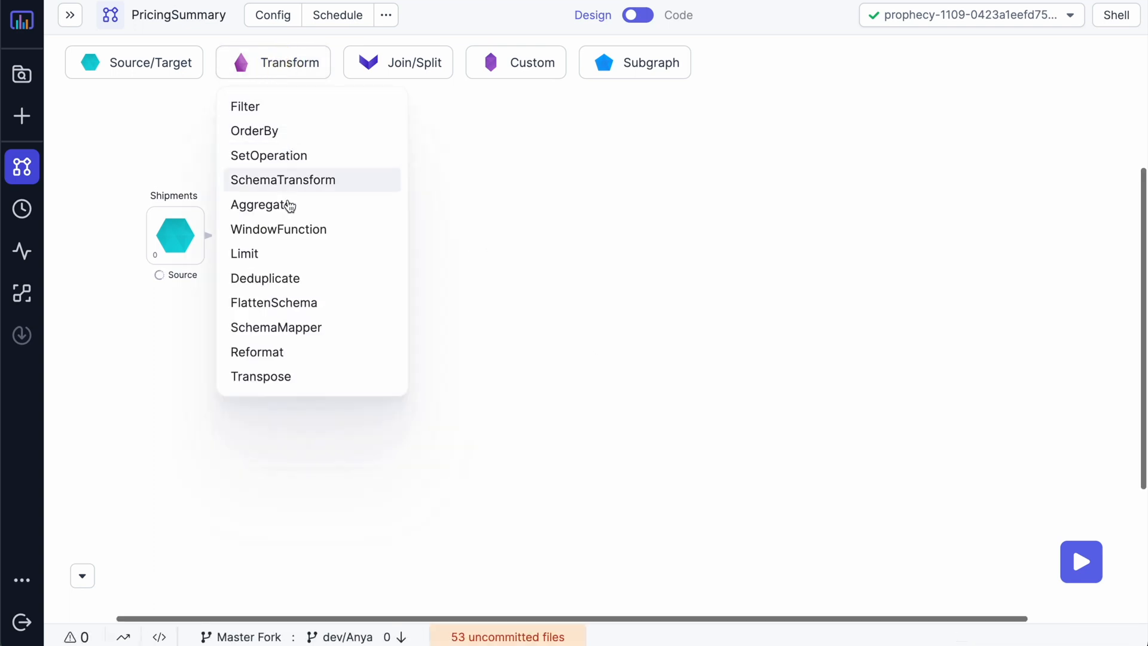
pyautogui.click(285, 355)
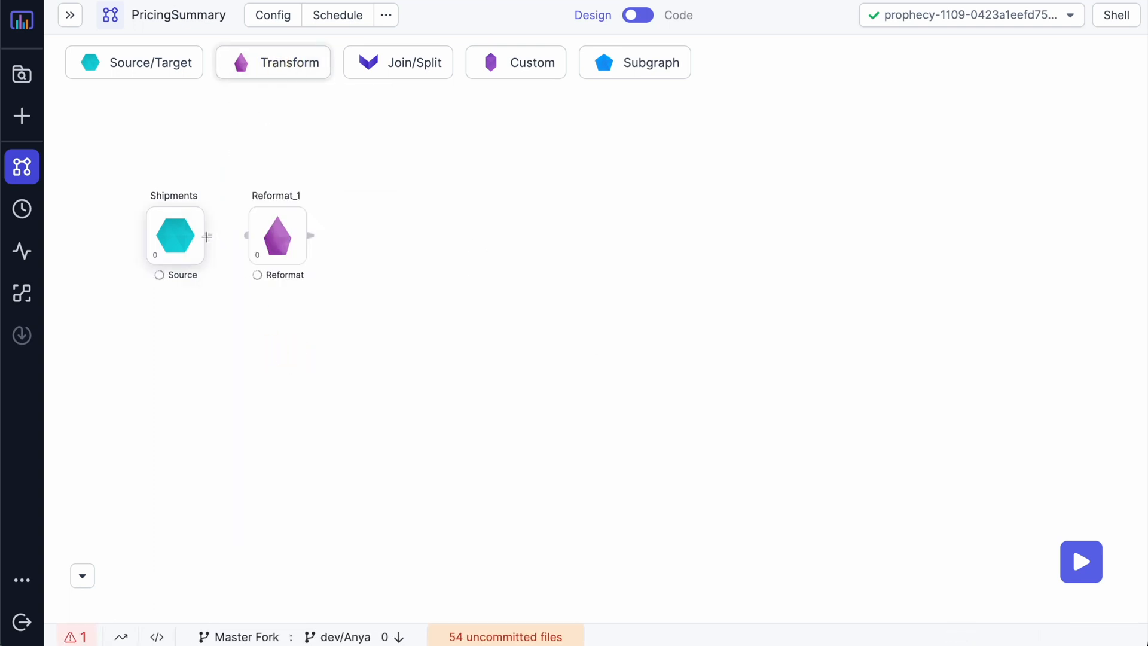
pyautogui.click(254, 239)
pyautogui.click(267, 196)
pyautogui.write('Cleanup')
pyautogui.click(342, 121)
# Step: Add an Aggregate step fed by Cleanup and name it SumAmounts
pyautogui.click(283, 62)
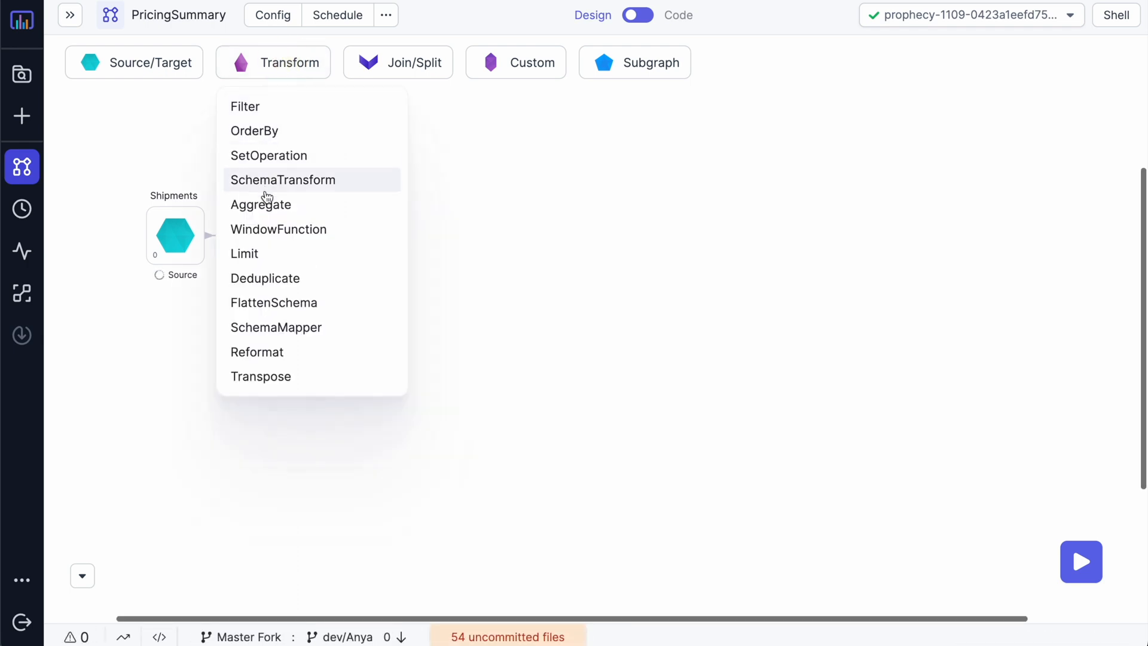
pyautogui.click(264, 203)
pyautogui.moveTo(311, 235); pyautogui.dragTo(346, 235)
pyautogui.click(378, 195)
pyautogui.write('SumAmounts')
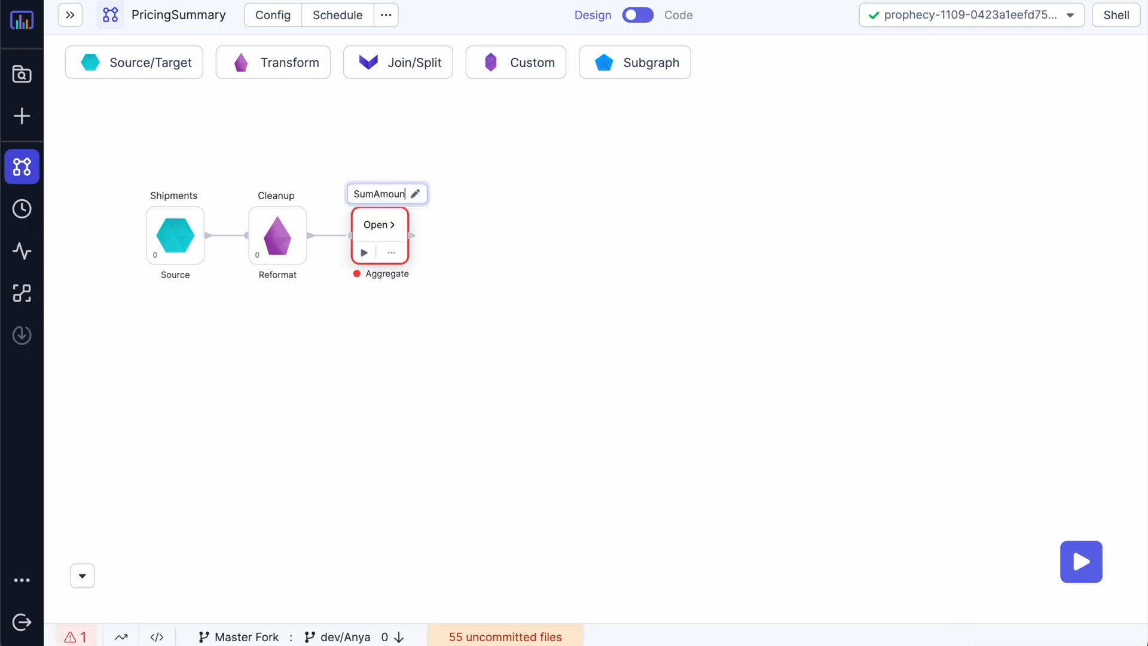
pyautogui.click(470, 180)
# Step: Add an OrderBy step after SumAmounts and name it ByStatus
pyautogui.click(287, 70)
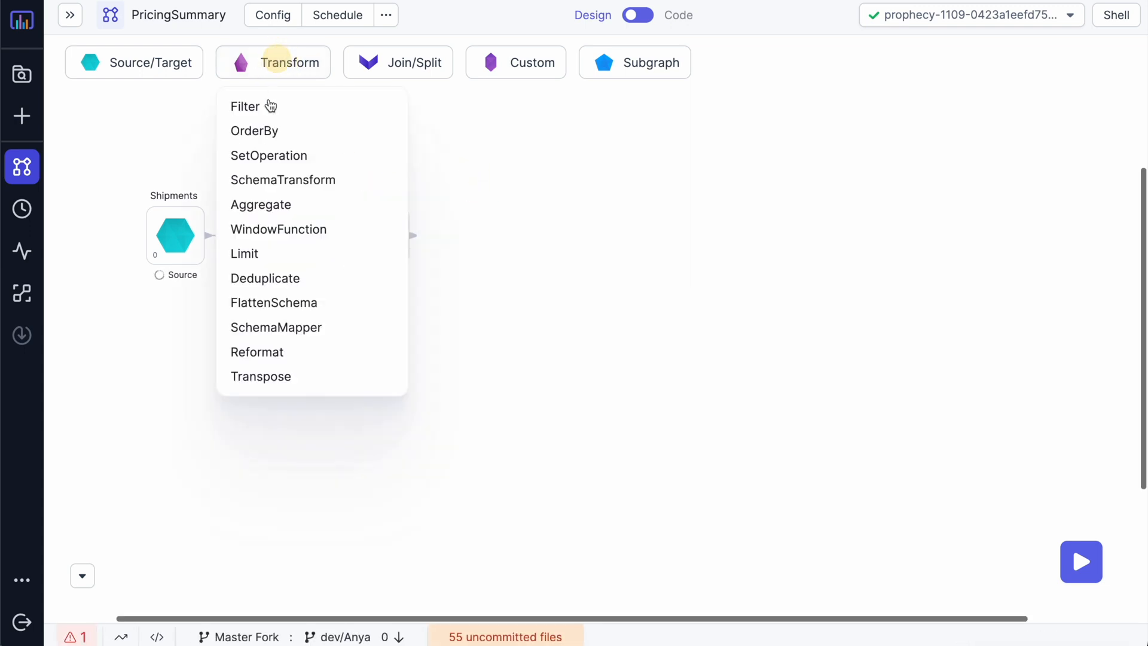
pyautogui.click(265, 143)
pyautogui.click(447, 235)
pyautogui.click(481, 196)
pyautogui.write('ByStatus')
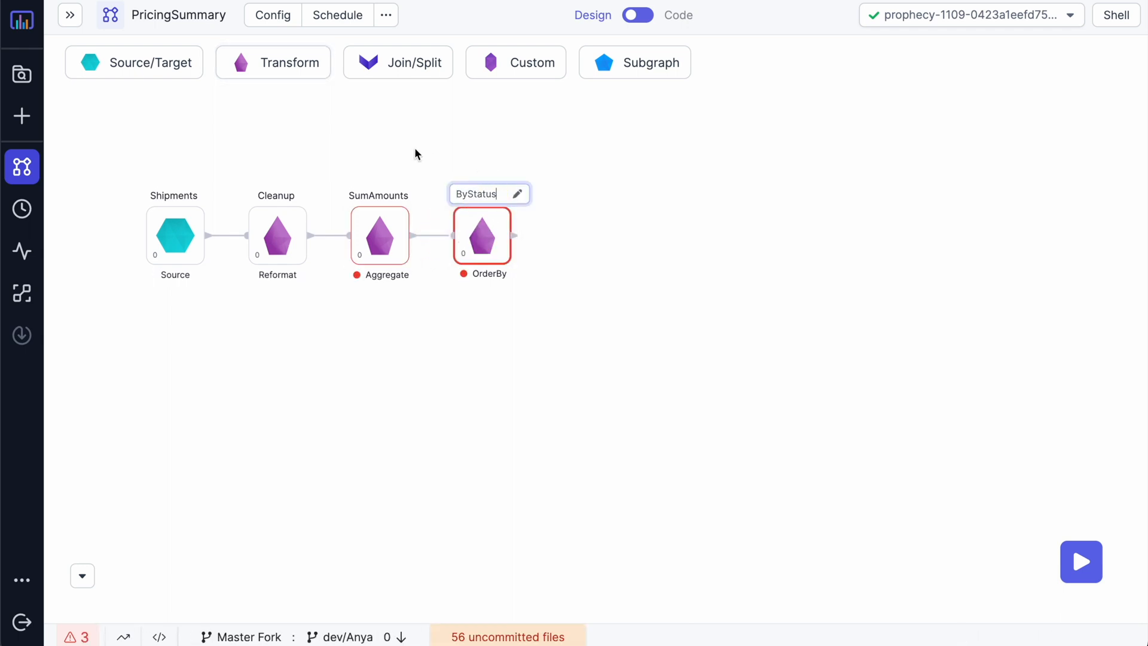
pyautogui.click(415, 153)
# Step: Add a Target step connected after ByStatus and name it Report
pyautogui.click(159, 58)
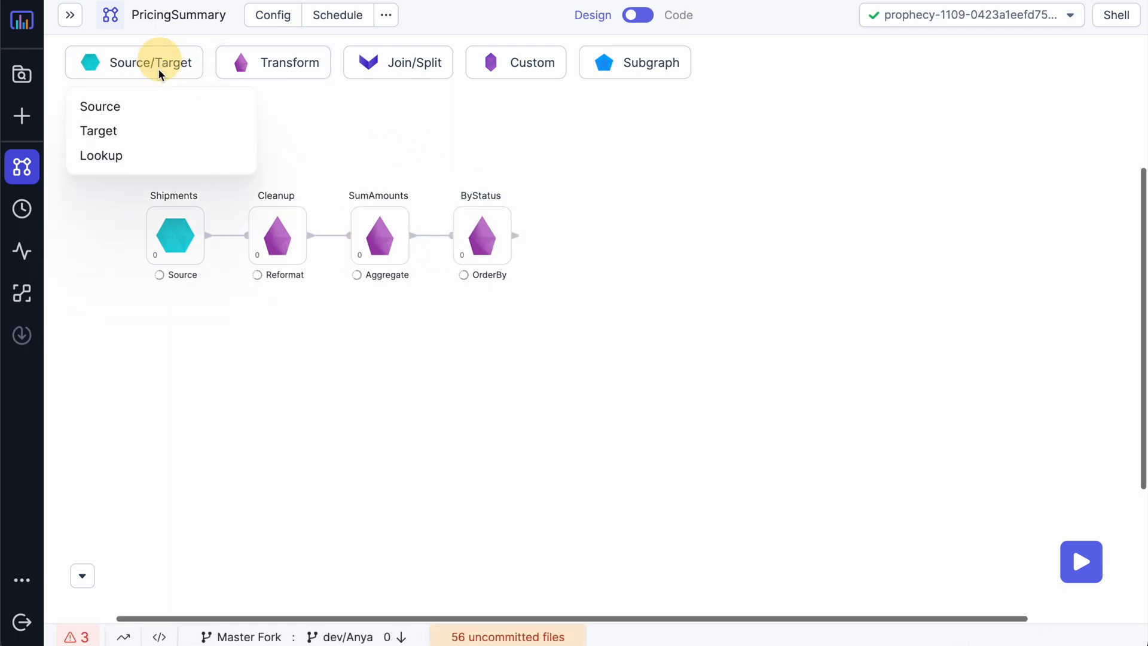
pyautogui.click(133, 131)
pyautogui.moveTo(515, 236); pyautogui.dragTo(559, 236)
pyautogui.doubleClick(587, 196)
pyautogui.write('Report')
pyautogui.press('Return')
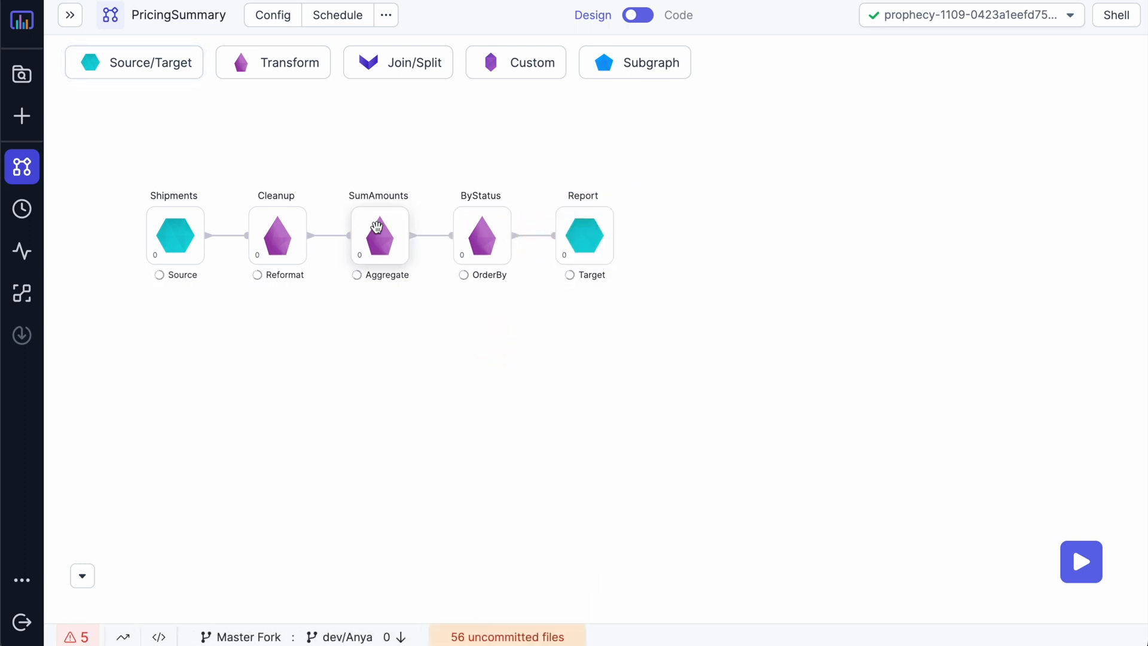
pyautogui.click(281, 226)
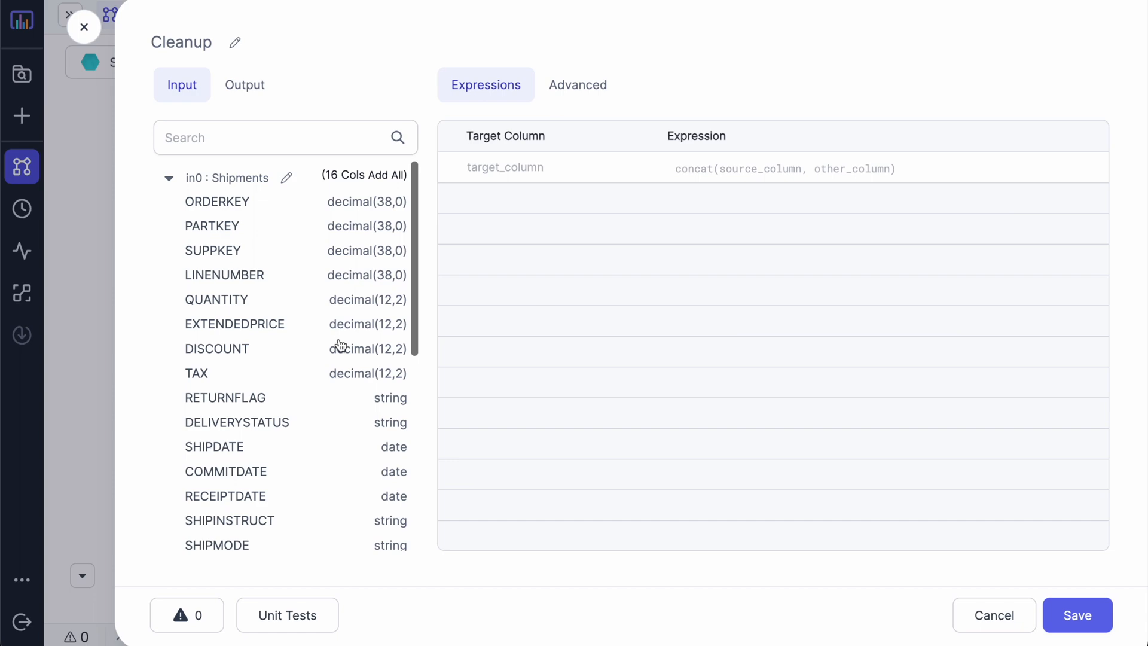
# Step: Add QUANTITY, EXTENDEDPRICE, DISCOUNT, TAX, RETURNFLAG and DELIVERYSTATUS as Cleanup output columns
pyautogui.click(215, 299)
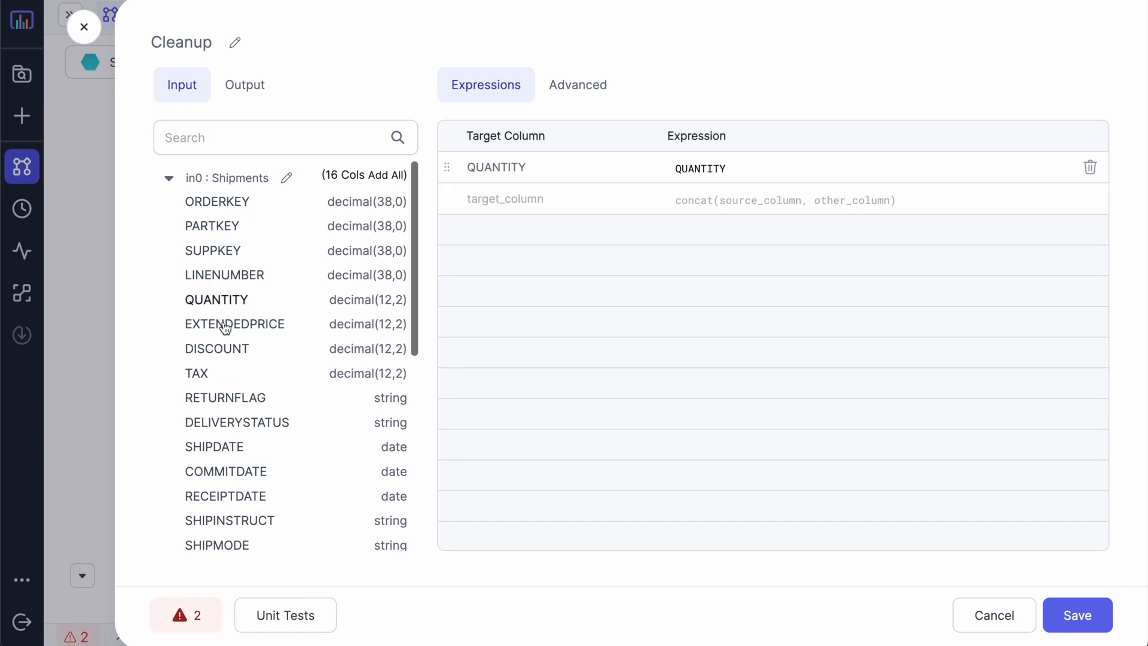
pyautogui.click(228, 324)
pyautogui.click(216, 348)
pyautogui.click(198, 373)
pyautogui.click(221, 398)
pyautogui.click(227, 422)
# Step: Set the TAX expression to cast(if(TAX == 0, 0.02, TAX) as decimal(12,2))
pyautogui.click(721, 262)
pyautogui.doubleClick(708, 261)
pyautogui.press('BackSpace')
pyautogui.press('BackSpace')
pyautogui.press('BackSpace')
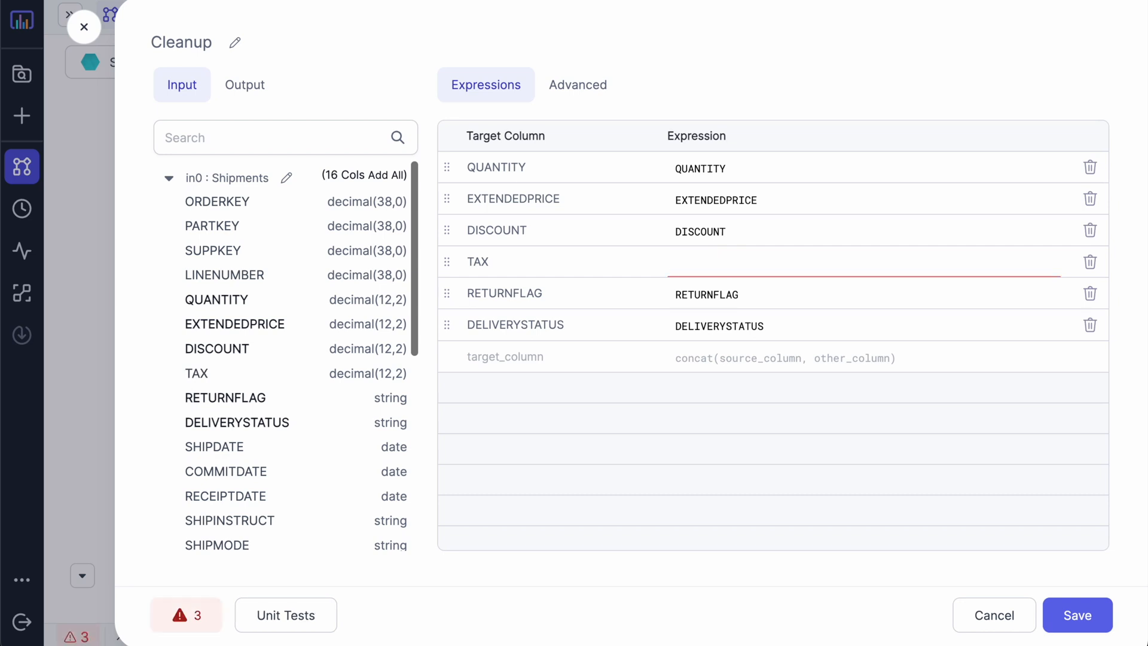
pyautogui.write('if(TAX == 0, 0.02, T')
pyautogui.press('Return')
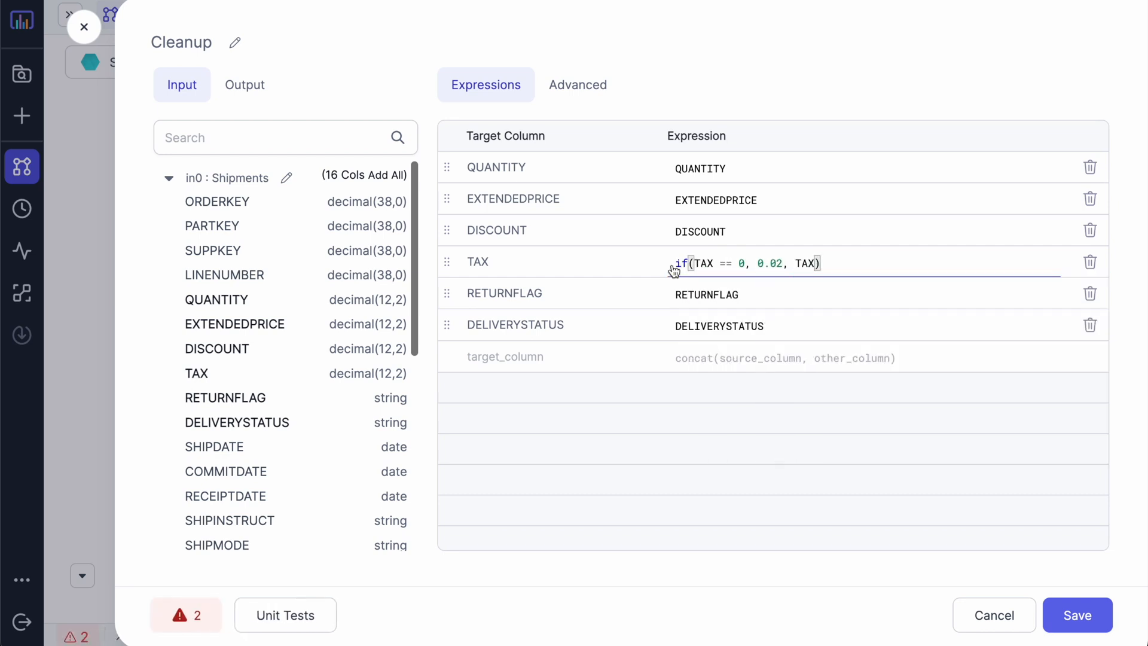
pyautogui.click(673, 267)
pyautogui.write('cast(')
pyautogui.click(873, 264)
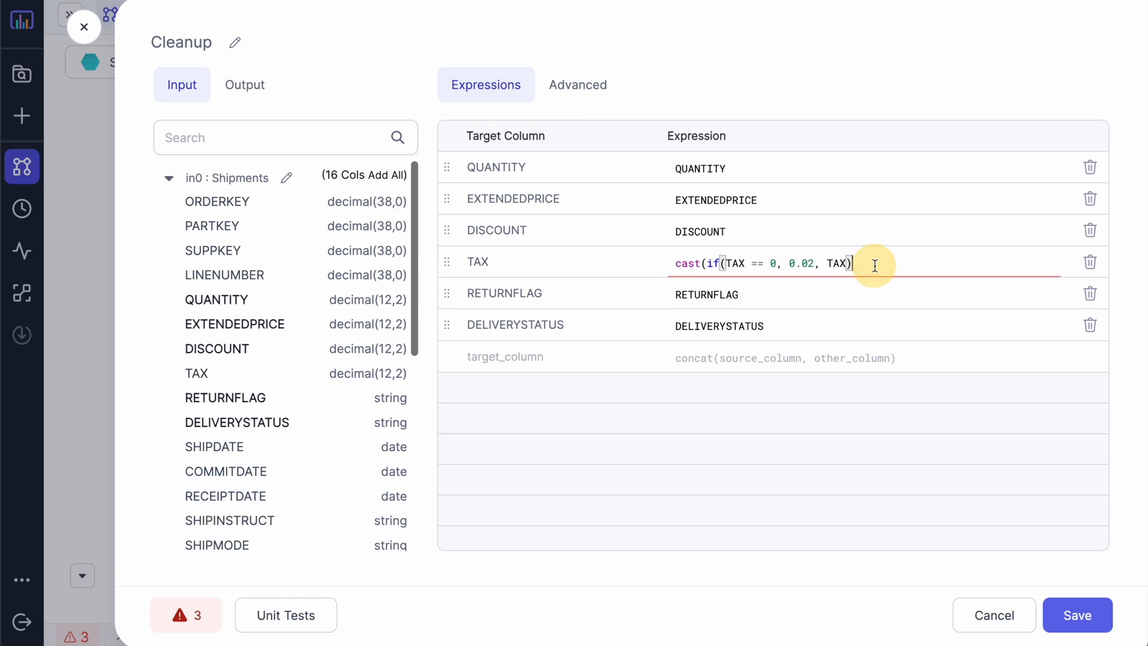
pyautogui.write('as deci')
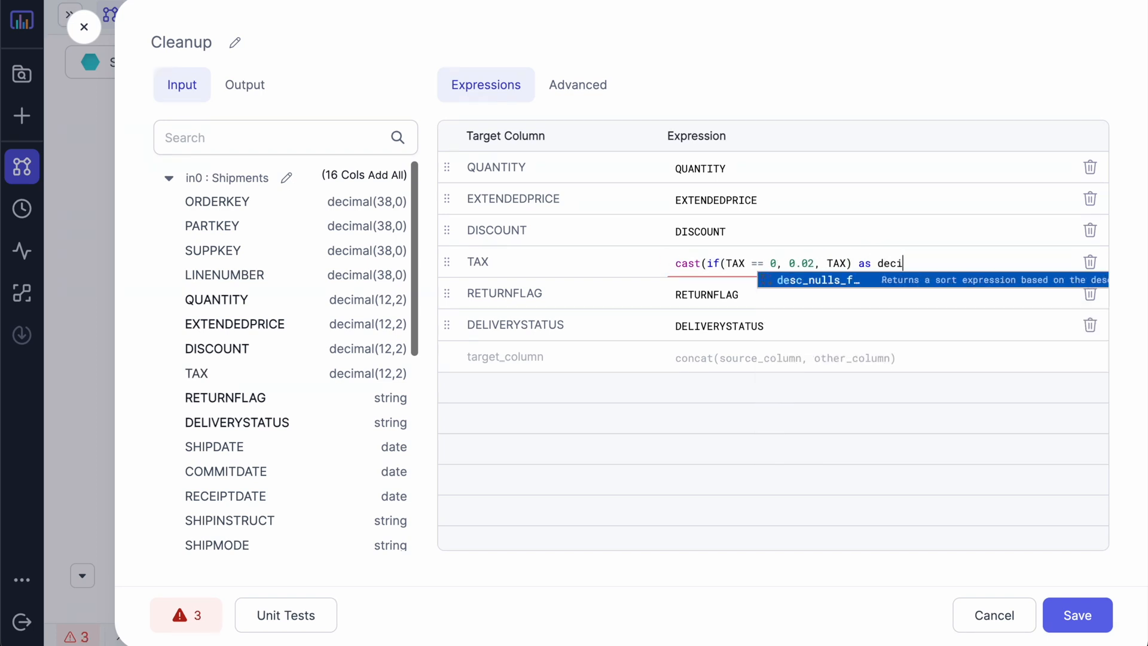
pyautogui.write('mal(12,2))')
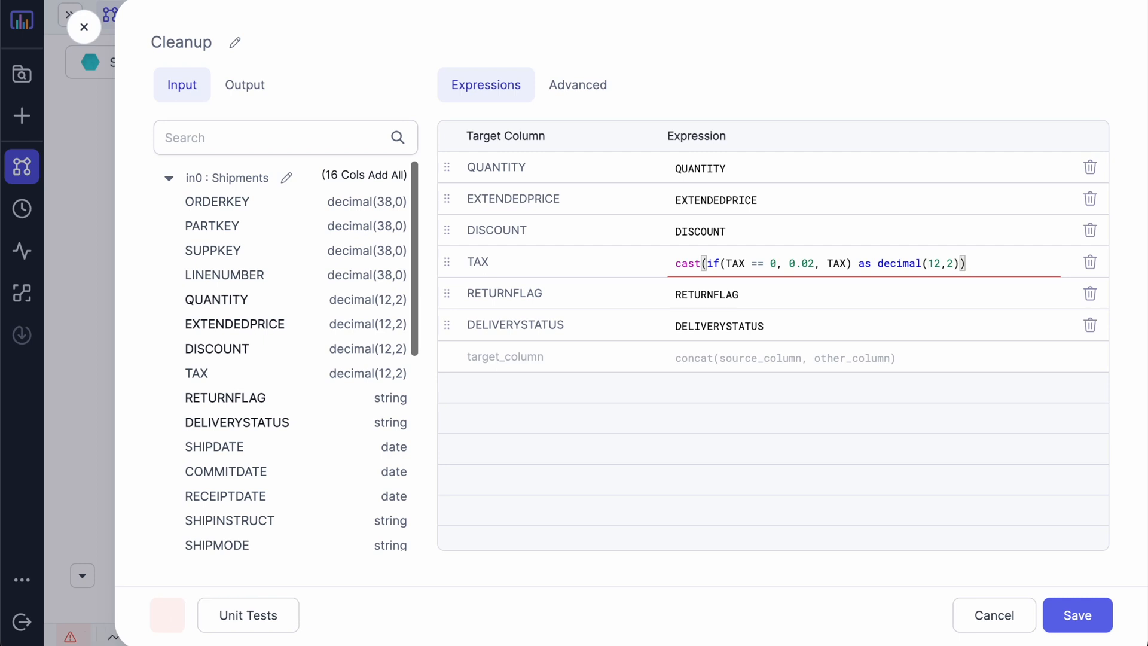
# Step: Add a CLEARANCE column with the pasted case-when expression and save Cleanup
pyautogui.click(565, 360)
pyautogui.write('CLEARANCE')
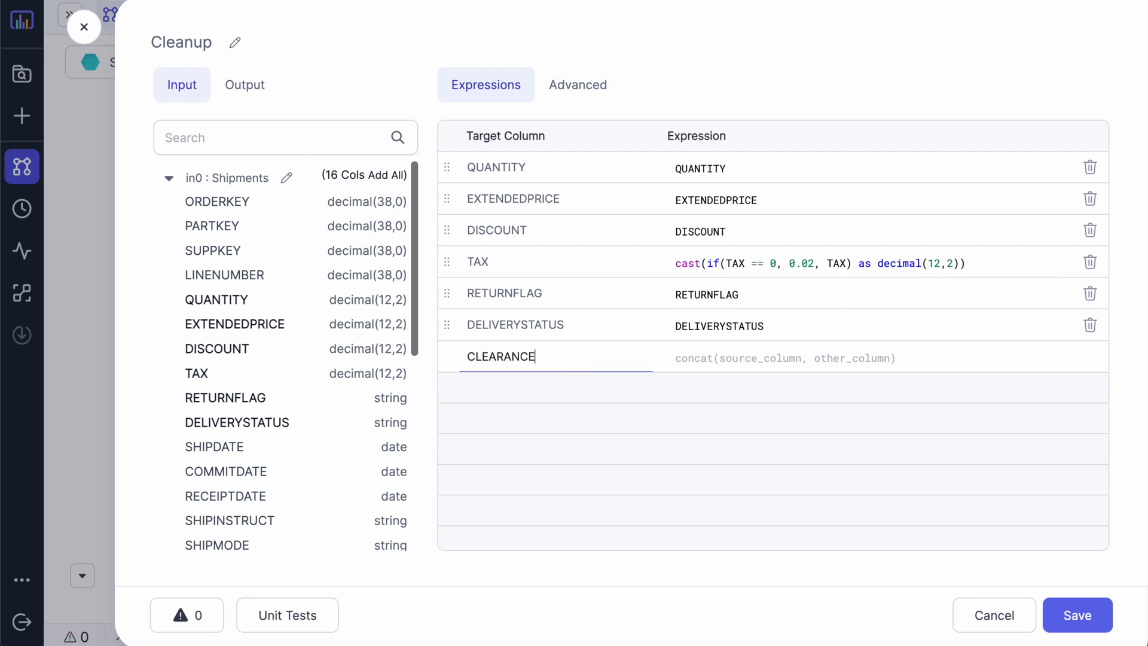
pyautogui.click(695, 361)
pyautogui.write("case when (     DISCOUNT > 0.06 ) or (     RETURNFLAG is true ) then 'true' else 'false' end")
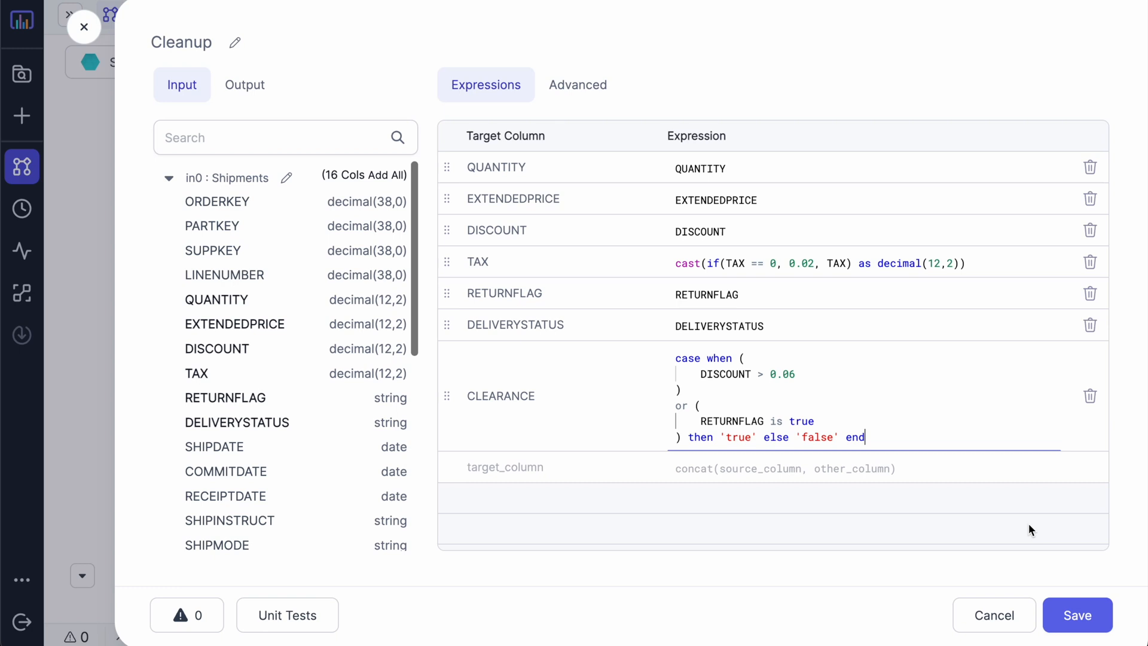
pyautogui.click(1077, 615)
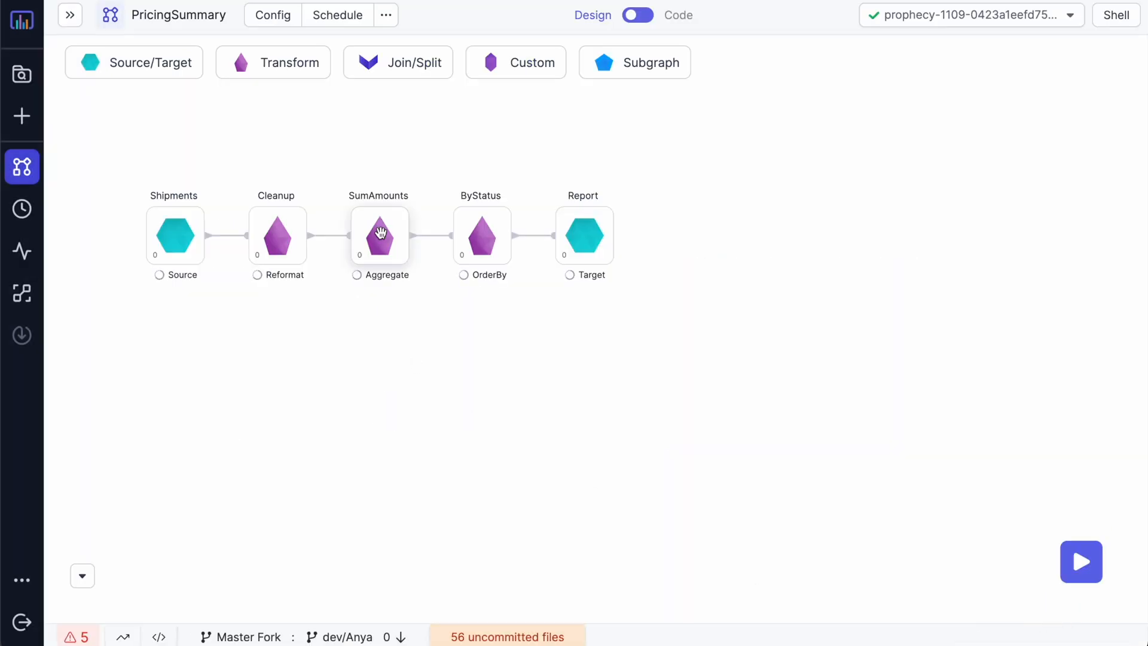
# Step: In SumAmounts, add aggregates SUM_QTY = sum(QUANTITY) and AVG_QTY = avg(QUANTITY)
pyautogui.click(393, 226)
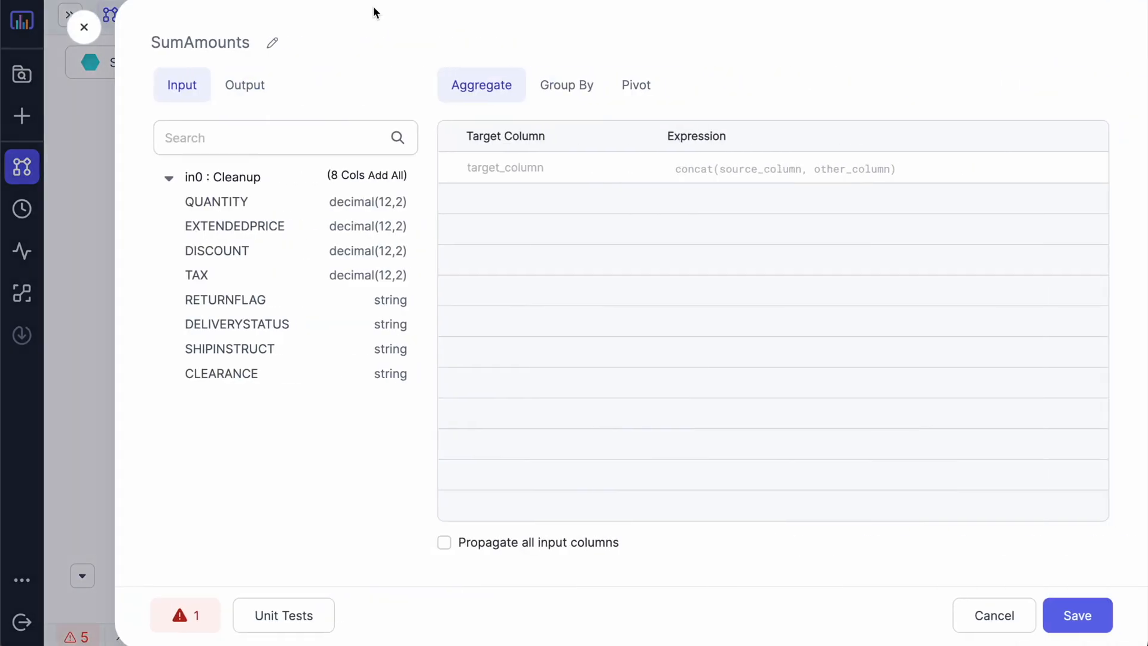
pyautogui.click(493, 169)
pyautogui.write('SUM_QTY')
pyautogui.click(700, 170)
pyautogui.write('sum(q')
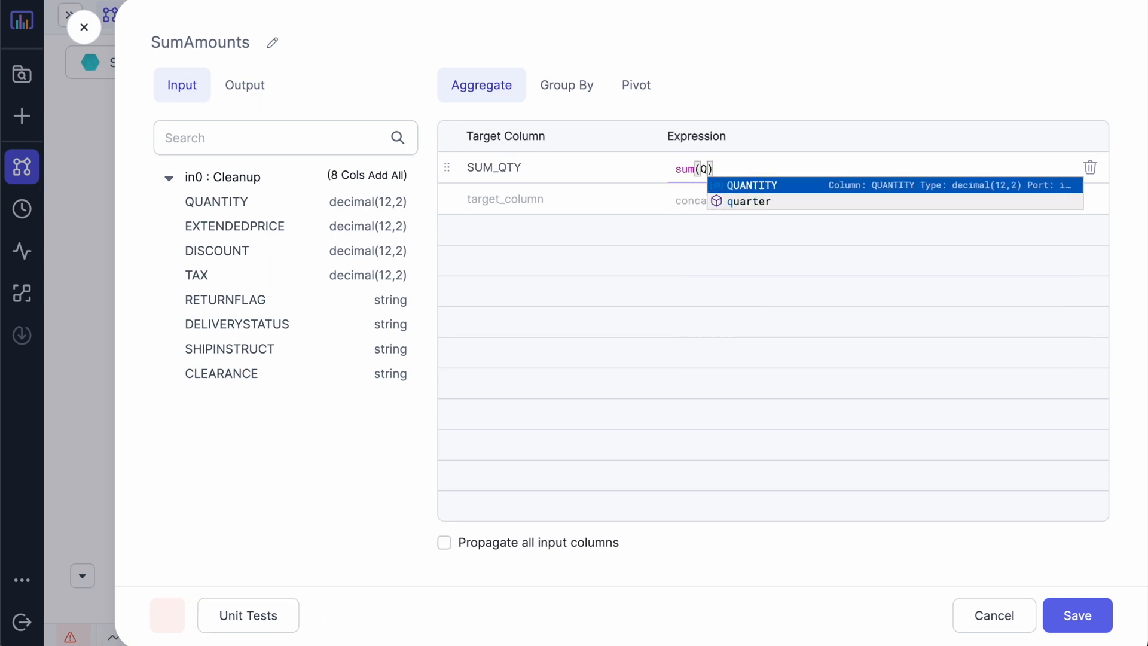
pyautogui.press('Return')
pyautogui.click(561, 211)
pyautogui.write('AVG')
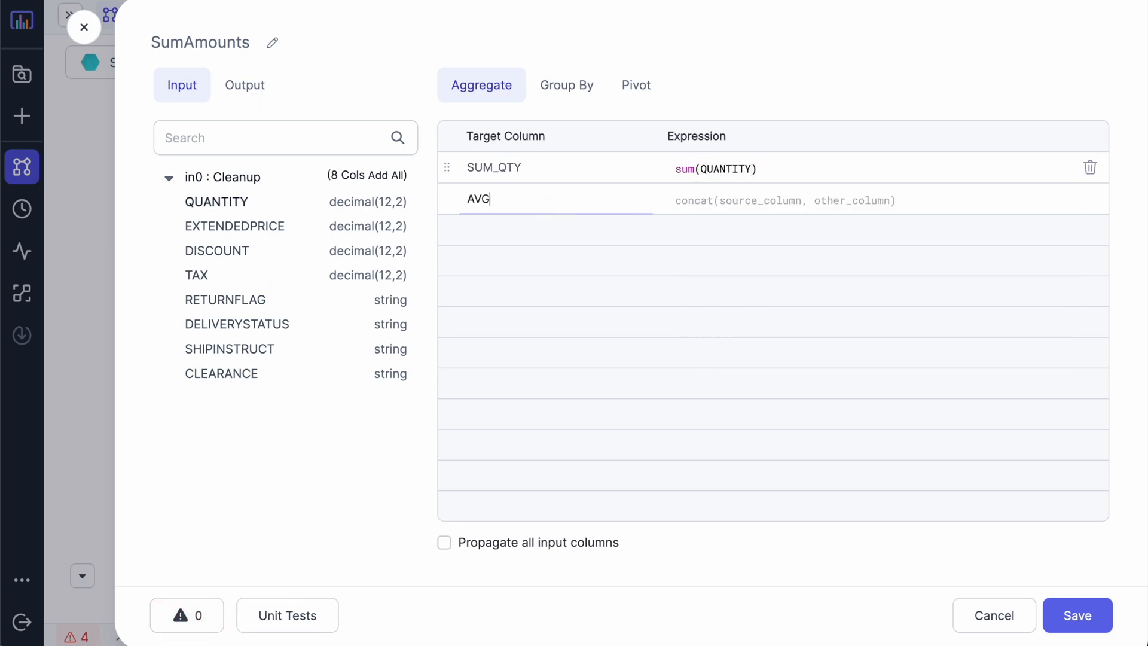
pyautogui.write('_QTY')
pyautogui.click(740, 199)
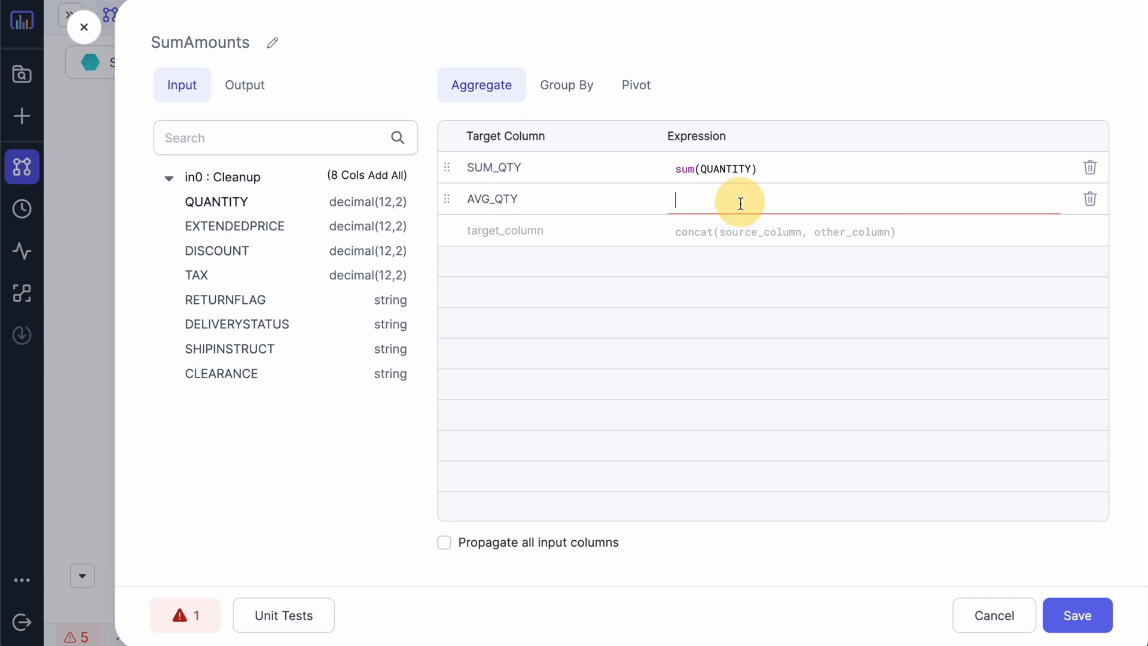
pyautogui.write('avg(Q')
pyautogui.press('Return')
# Step: Add aggregate SUM_CHARGE = sum(EXTENDEDPRICE * (1 - DISCOUNT) * (1 + TAX))
pyautogui.click(600, 230)
pyautogui.write('su')
pyautogui.press('BackSpace')
pyautogui.press('BackSpace')
pyautogui.write('SUM_CHARGE')
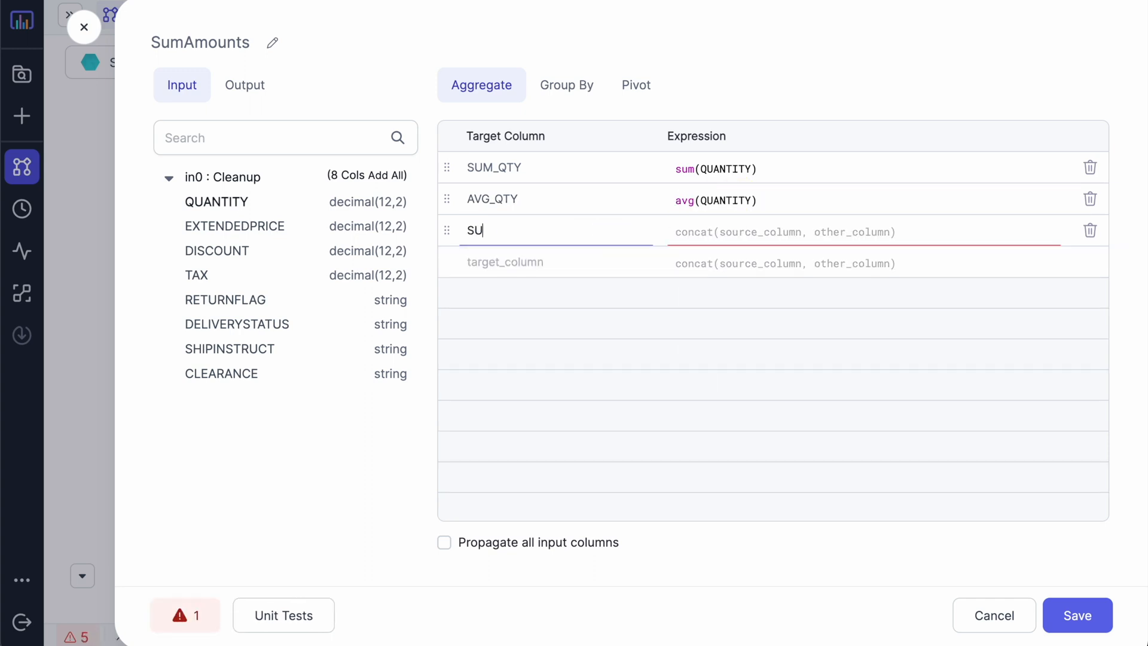
pyautogui.click(730, 228)
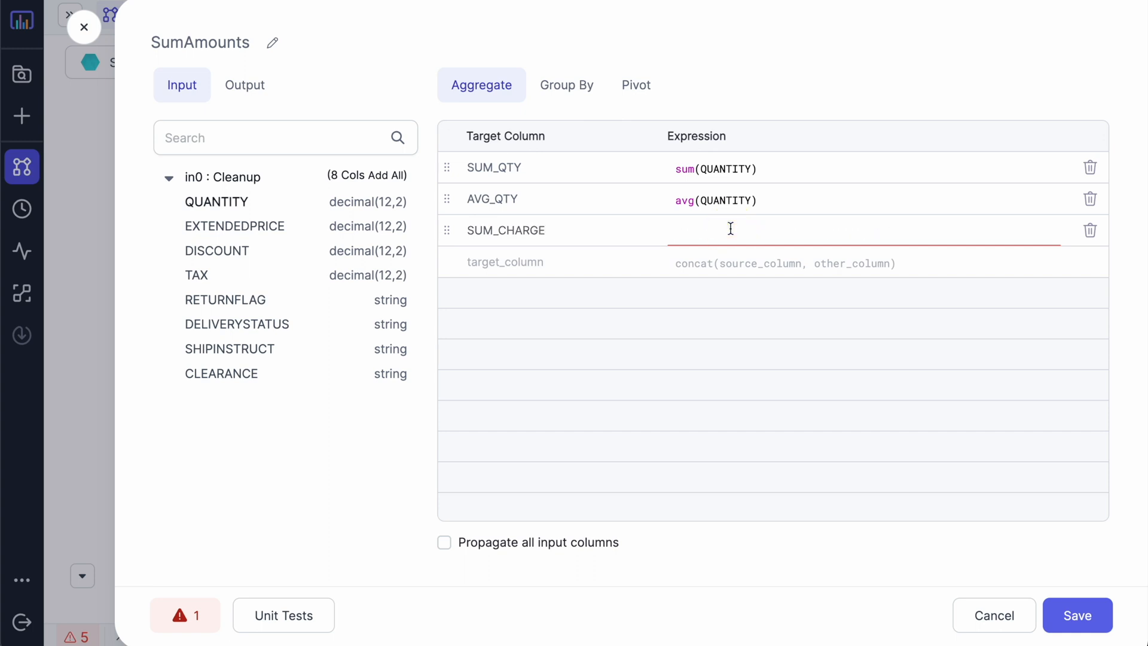
pyautogui.write('sum(EXTENDEDPRICE * (1 - DISCOUNT) * (1 + Ta')
pyautogui.press('Return')
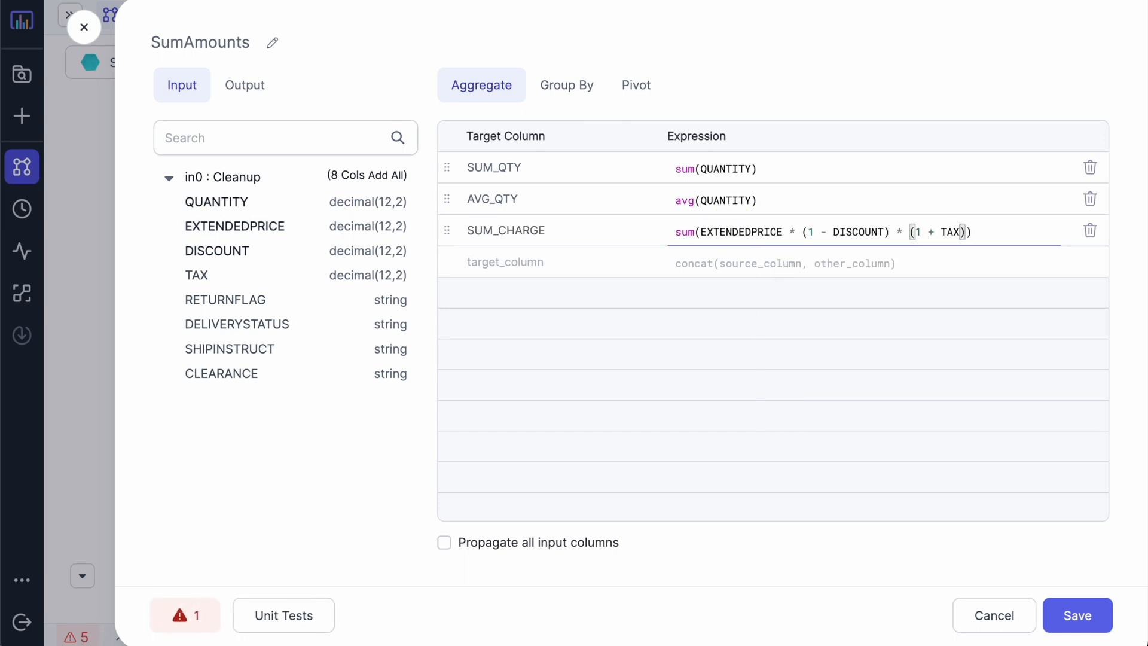
# Step: Add aggregates COUNT_ORDER = count(*) and COUNT_CLEARANCE = count_if(CLEARANCE == 'true')
pyautogui.click(502, 260)
pyautogui.write('COUNT_ORD')
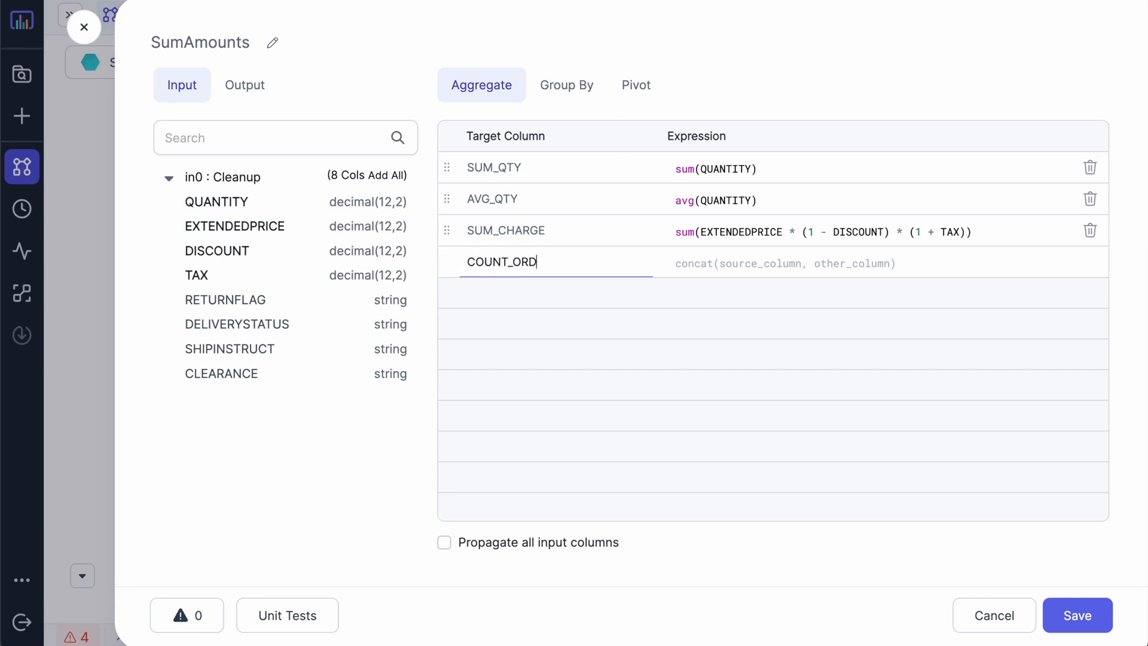
pyautogui.write('ER')
pyautogui.click(702, 264)
pyautogui.write('count(*)')
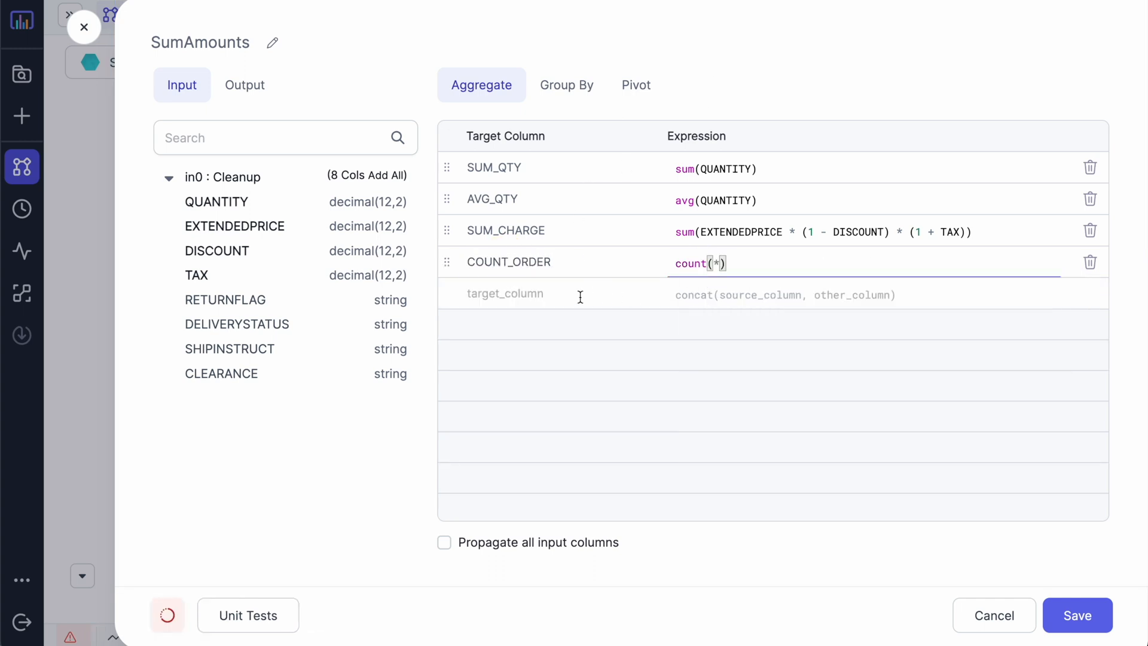
pyautogui.click(581, 296)
pyautogui.write('COUNT_CLEARANCE')
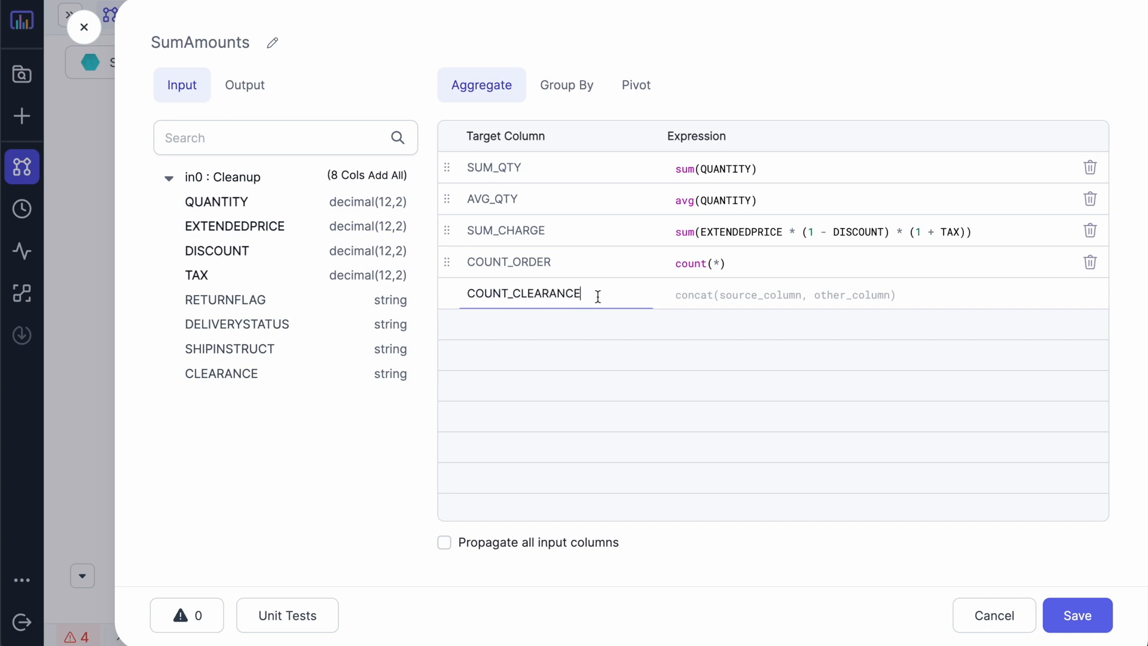
pyautogui.click(720, 300)
pyautogui.write('count_if')
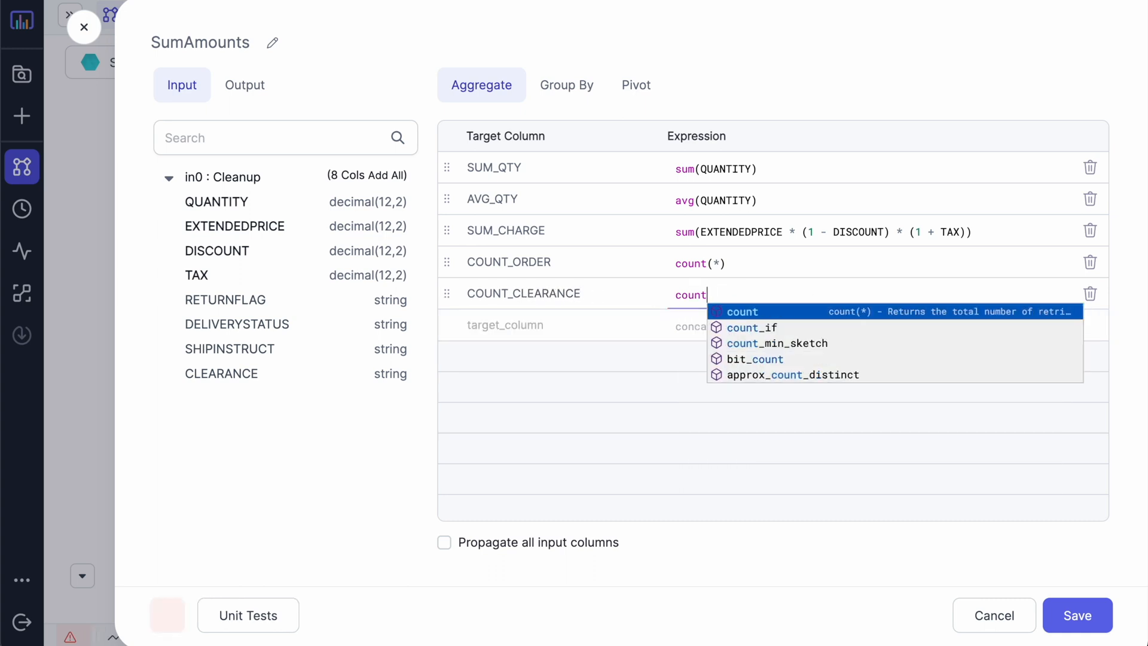
pyautogui.press('Return')
pyautogui.write('CL')
pyautogui.press('Return')
pyautogui.write("== 'true")
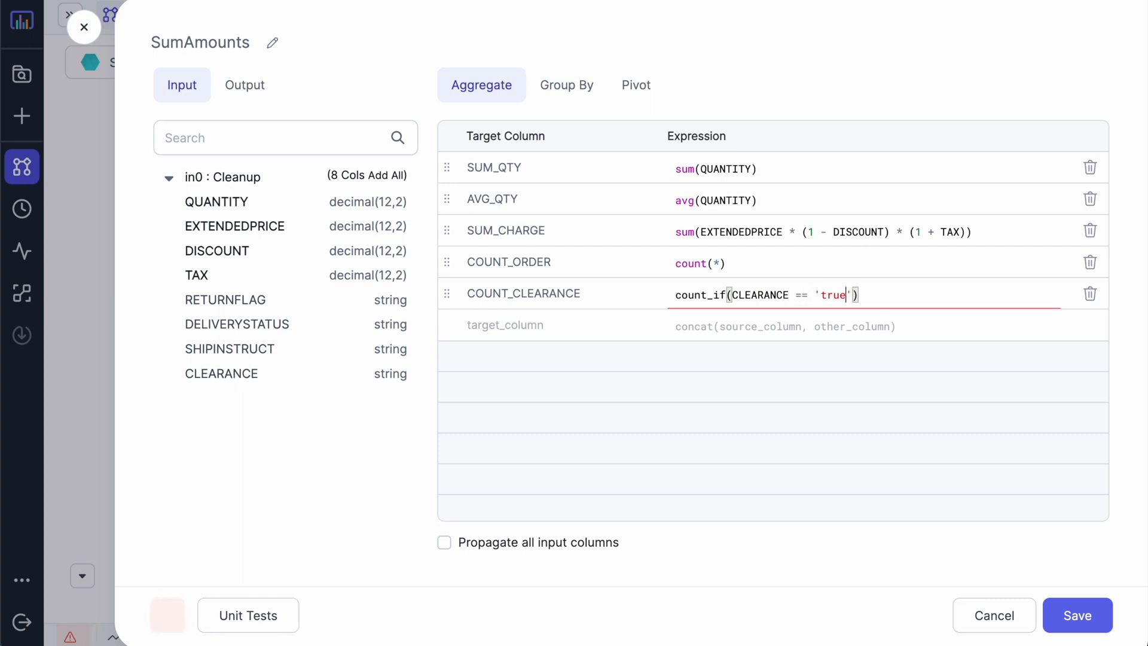
# Step: Group the aggregates by RETURNFLAG and DELIVERYSTATUS and save SumAmounts
pyautogui.click(562, 89)
pyautogui.click(234, 306)
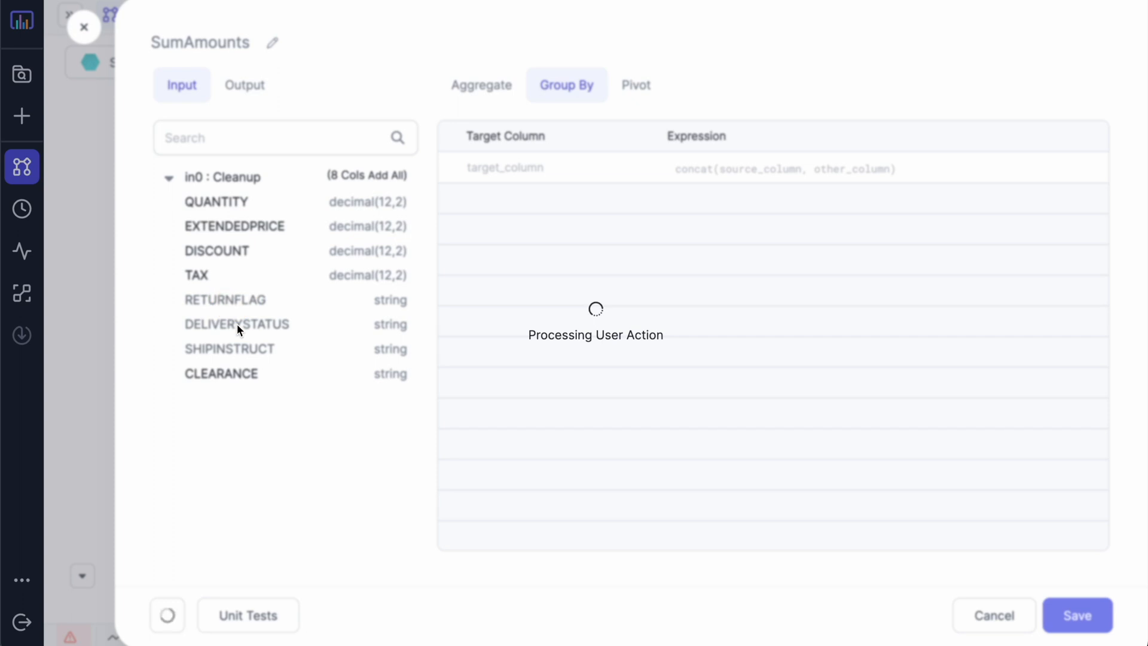
pyautogui.click(236, 325)
pyautogui.click(1078, 616)
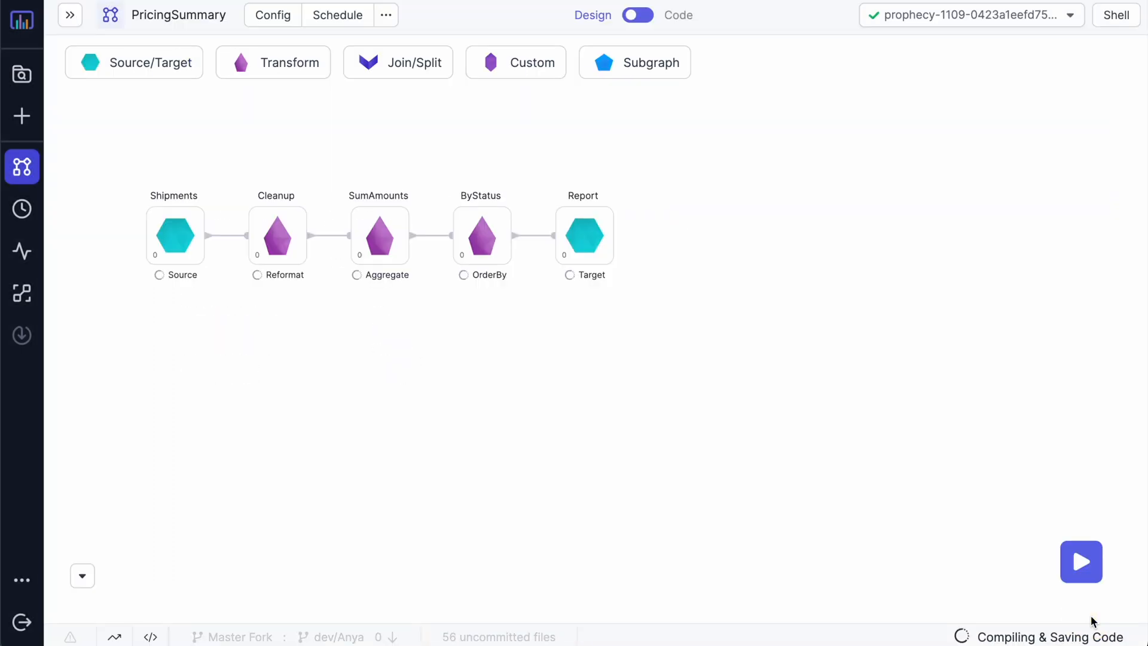
# Step: Run the pipeline up to SumAmounts, arrange the graph, and open its 4-row output sample
pyautogui.click(363, 259)
pyautogui.click(363, 257)
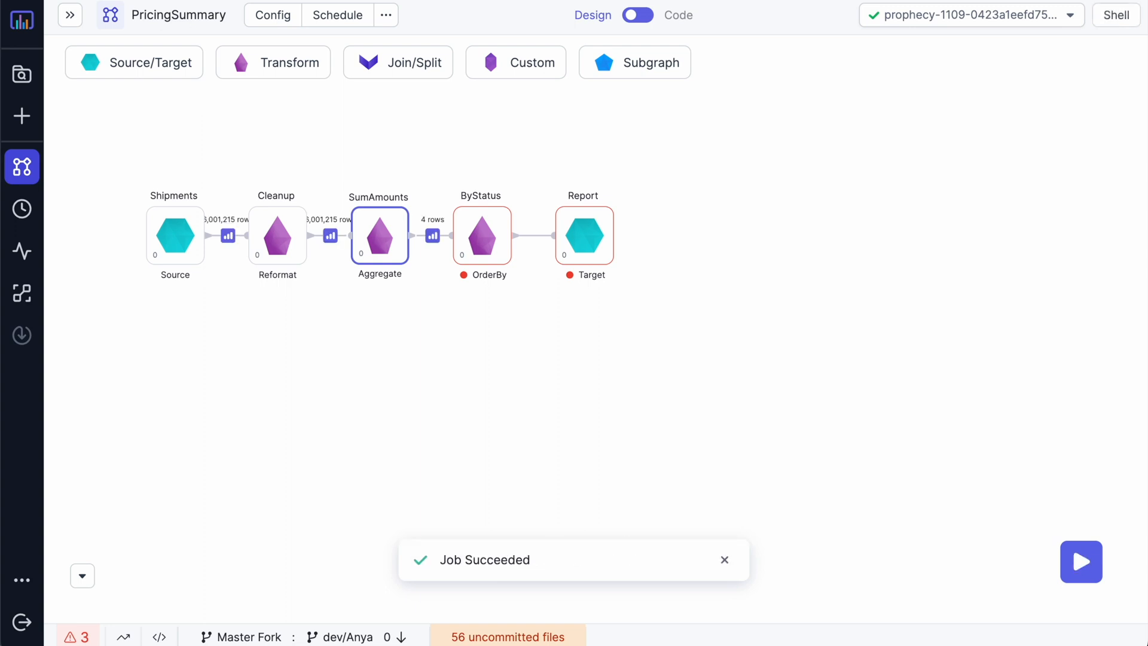
pyautogui.click(82, 575)
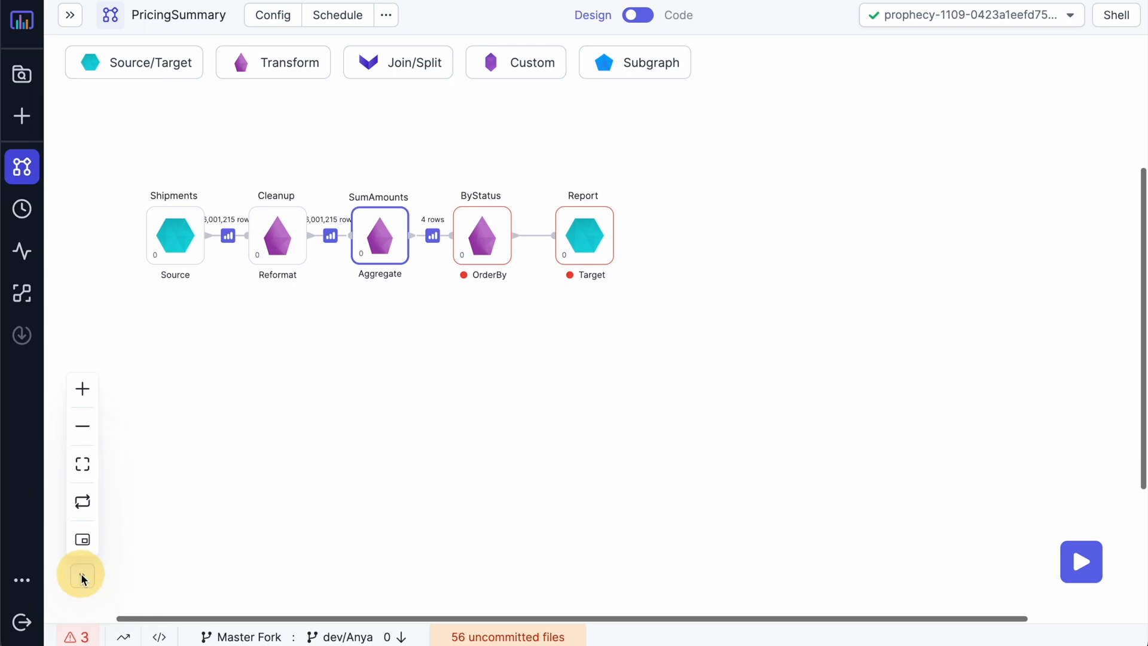
pyautogui.click(83, 538)
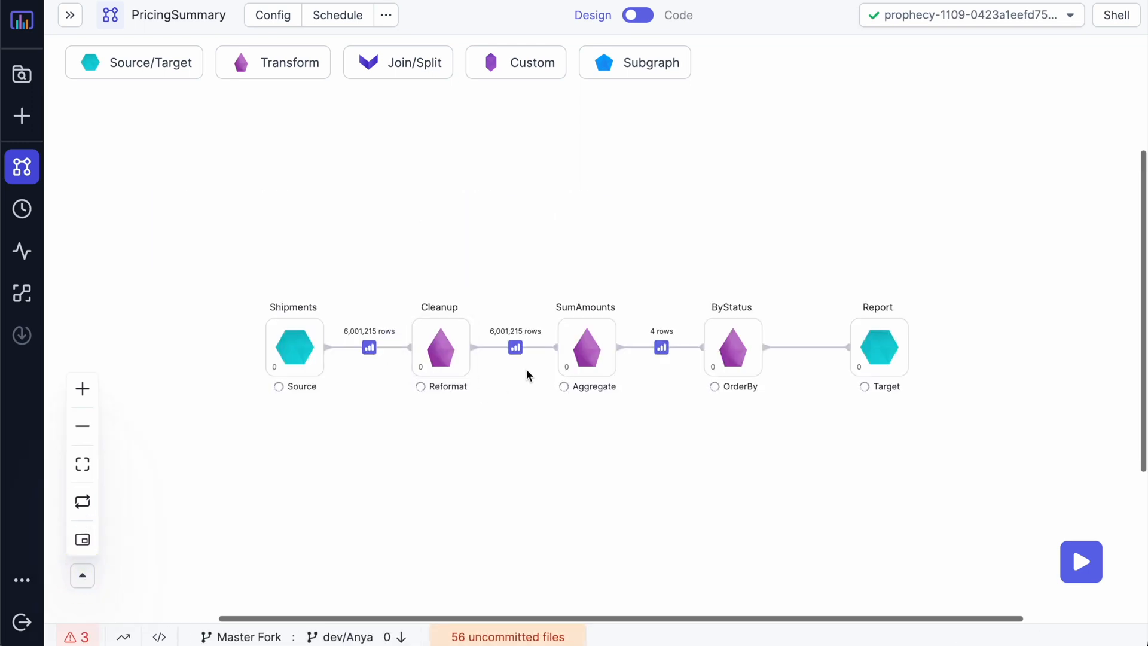
pyautogui.click(661, 347)
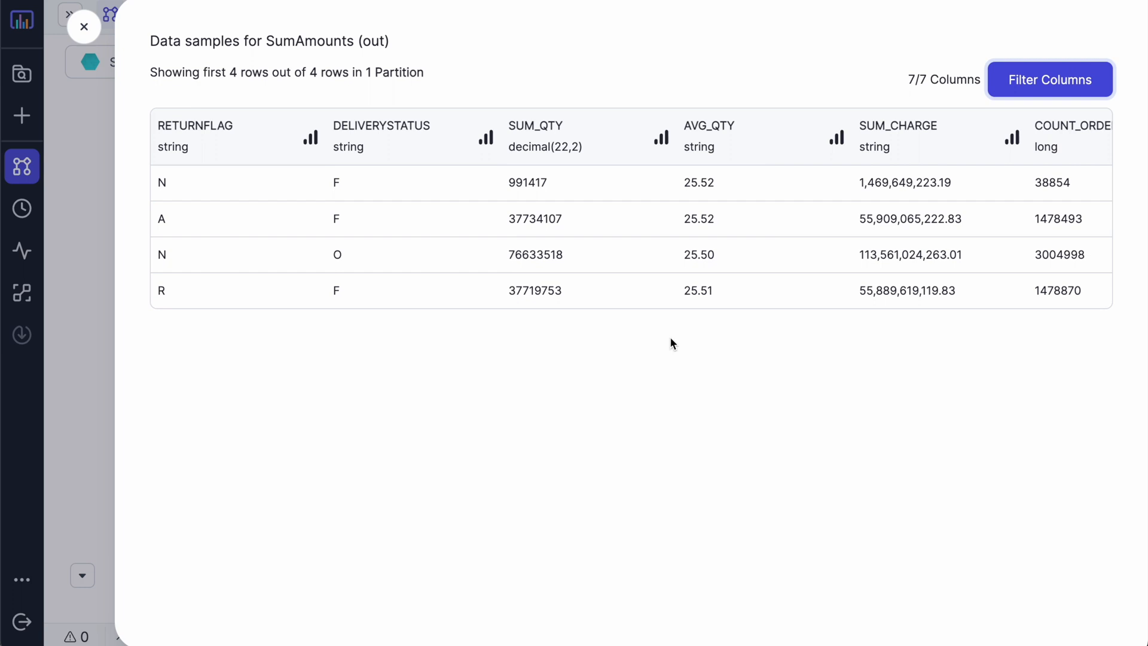
# Step: Scroll through the SumAmounts sample, view SUM_QTY statistics, then close the sample
pyautogui.hscroll(5, 712, 278)
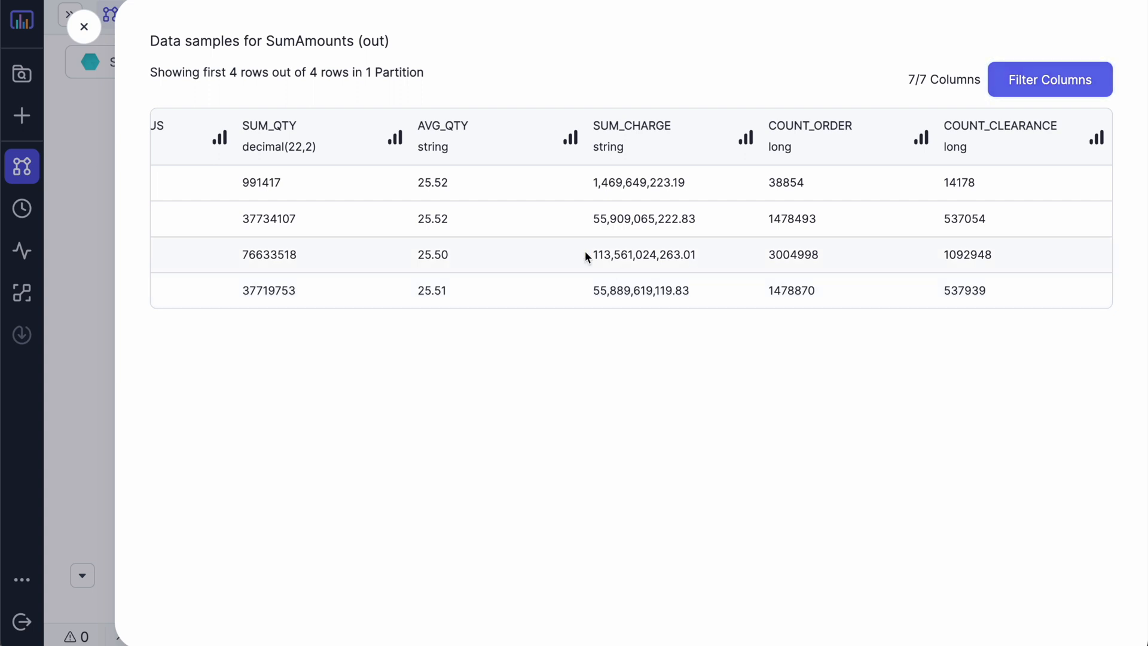
pyautogui.click(396, 137)
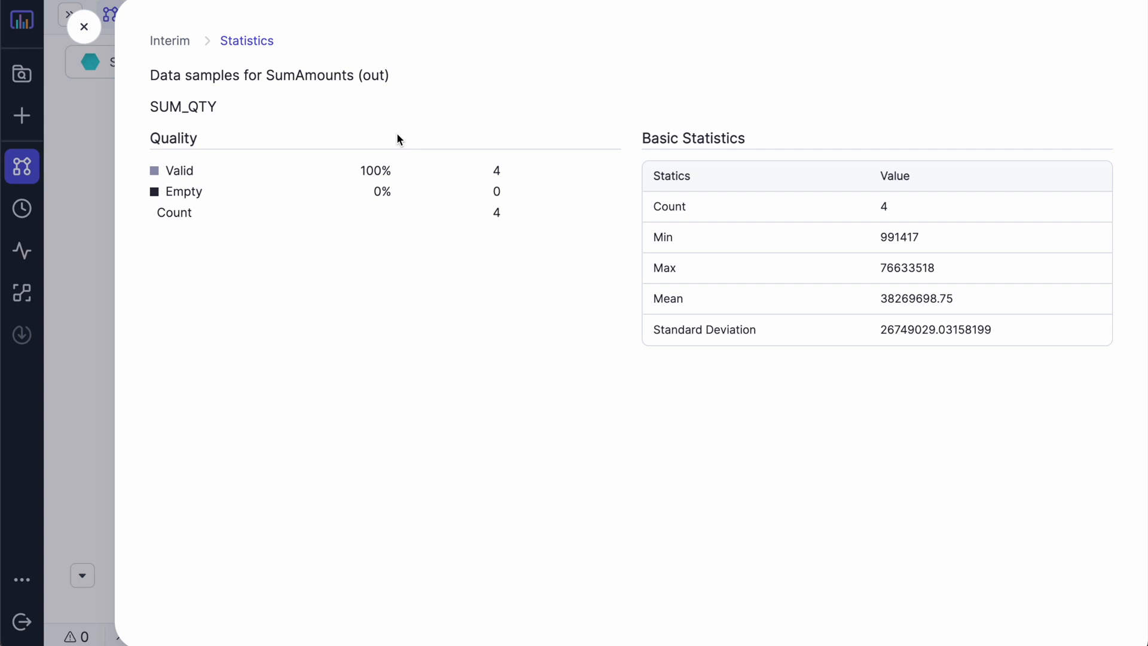
pyautogui.click(85, 27)
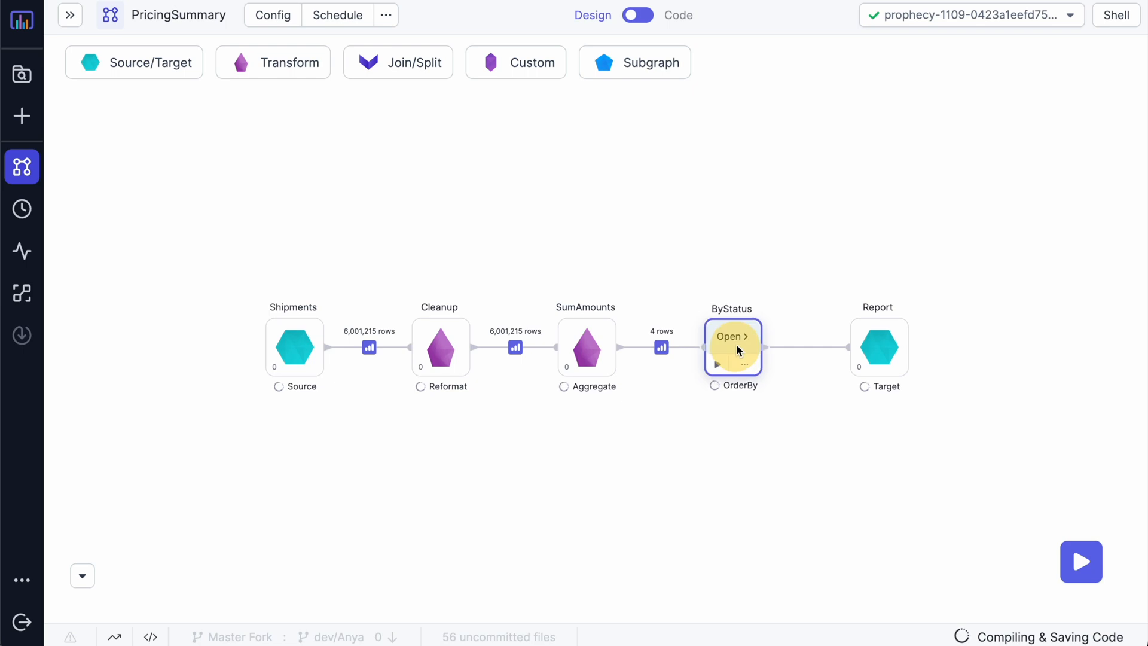
# Step: Set ByStatus to sort ascending by RETURNFLAG then DELIVERYSTATUS, and save
pyautogui.click(736, 346)
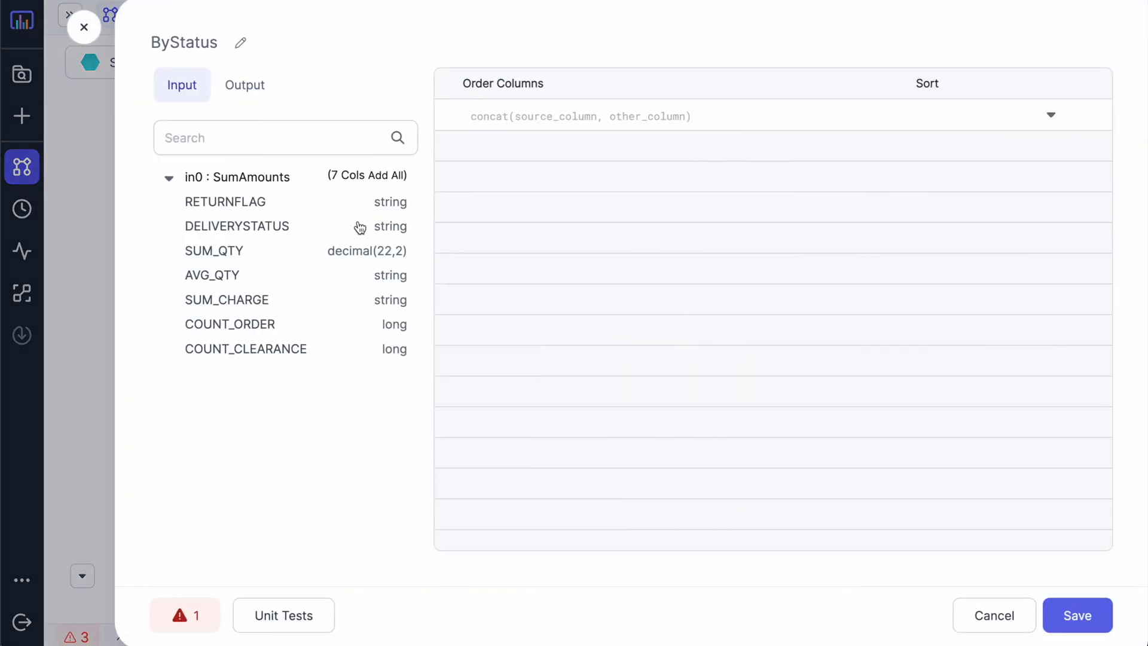
pyautogui.click(259, 204)
pyautogui.click(261, 227)
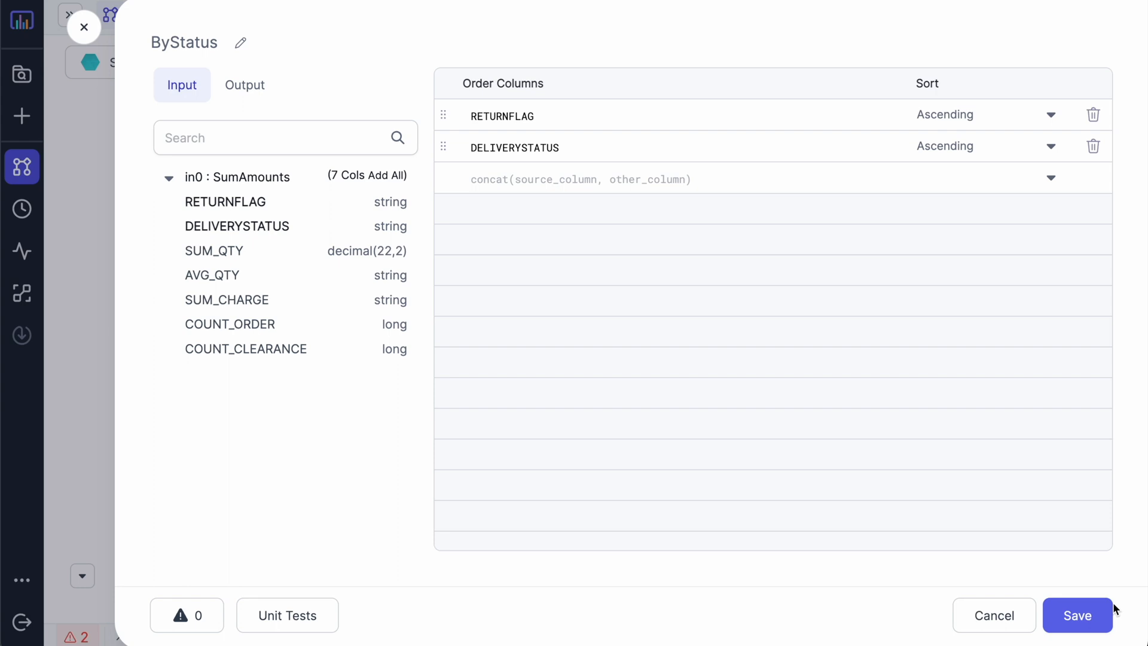
pyautogui.click(1096, 615)
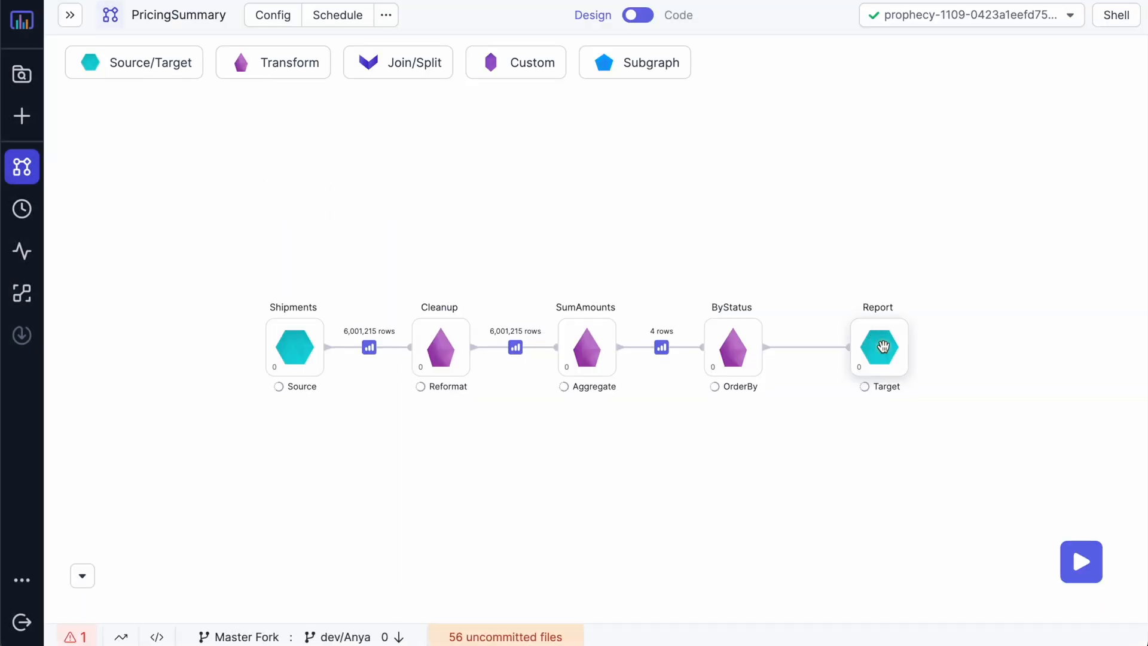
# Step: Create a catalog-table dataset for Report at test_delta.pricing_summary_report
pyautogui.click(888, 339)
pyautogui.click(648, 327)
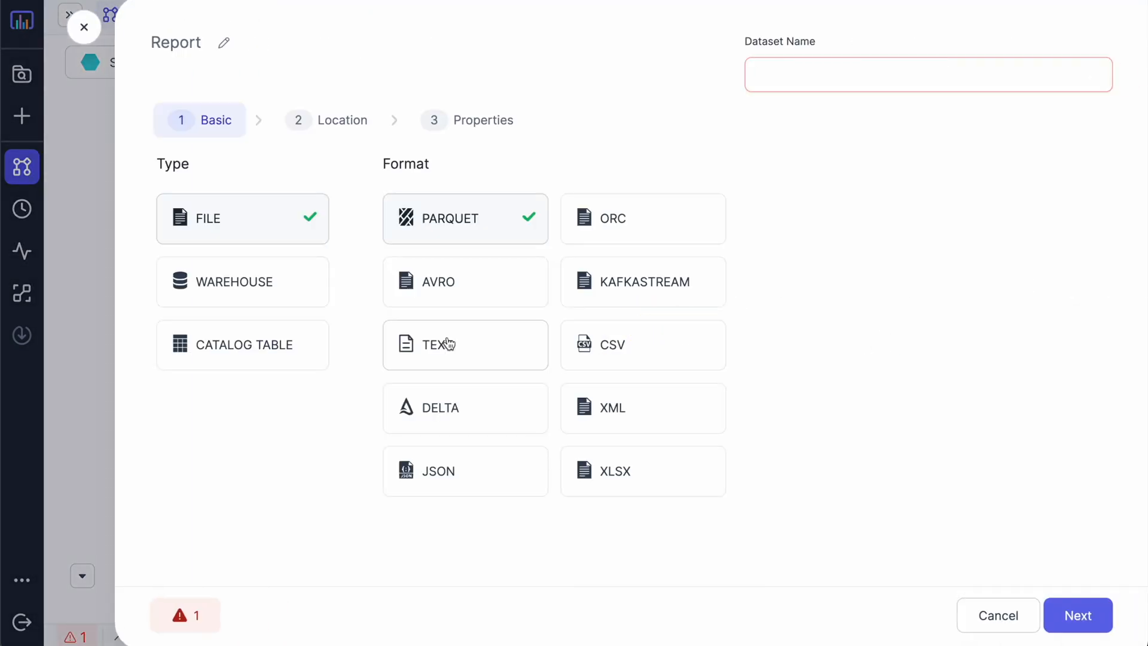
pyautogui.click(251, 353)
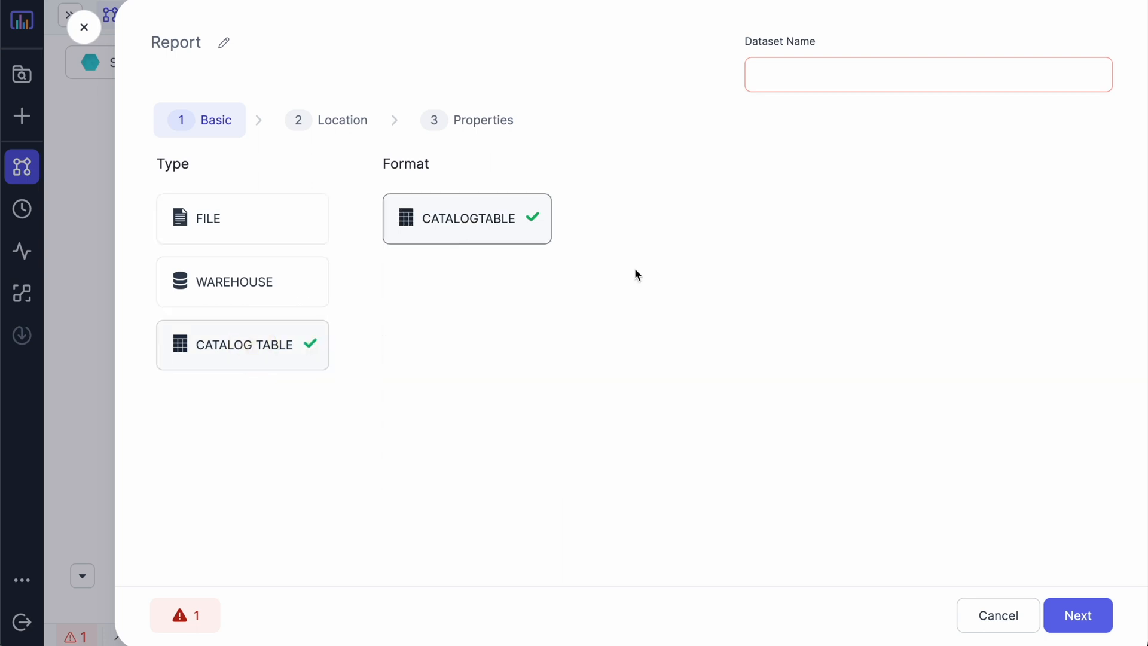
pyautogui.click(1081, 622)
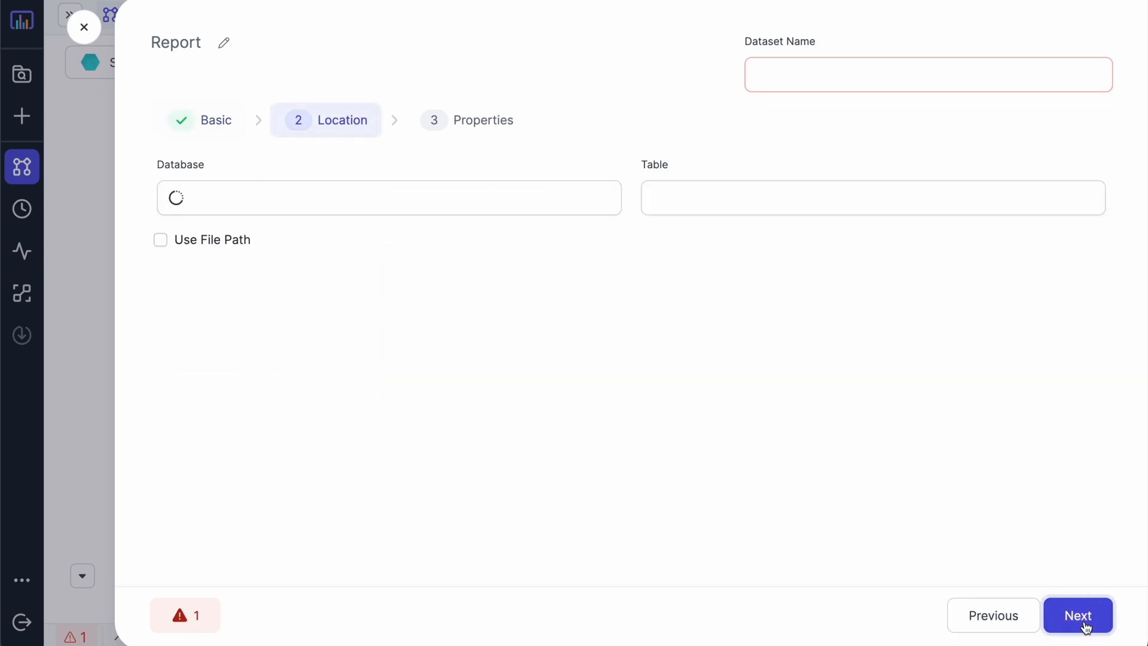
pyautogui.click(518, 200)
pyautogui.write('test')
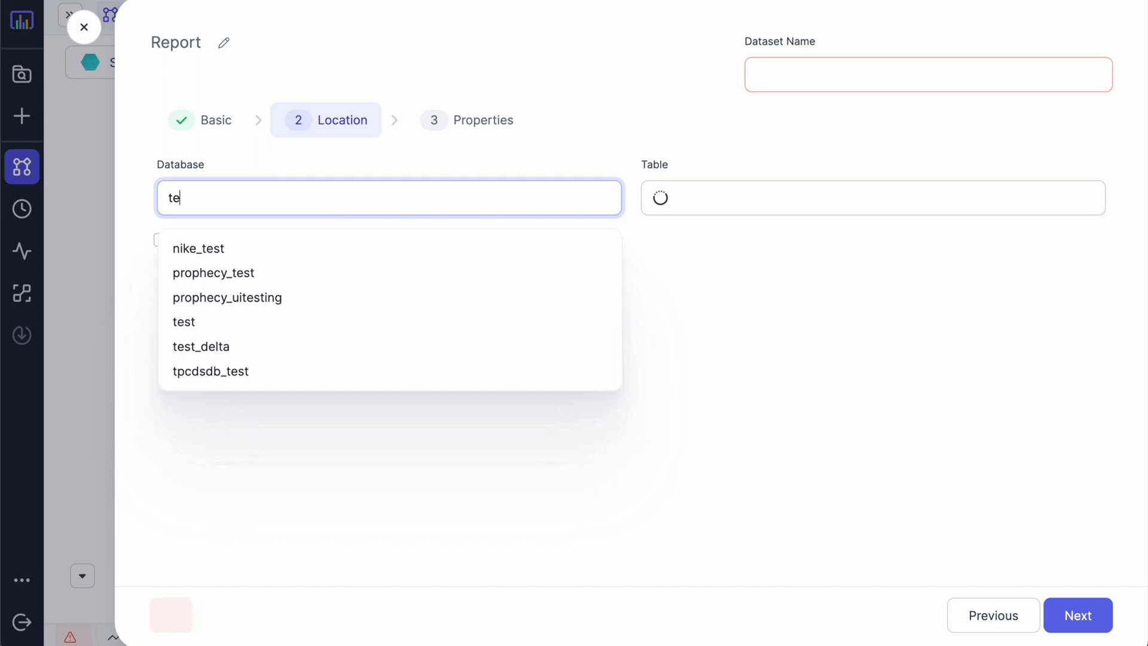
pyautogui.click(292, 351)
pyautogui.click(680, 198)
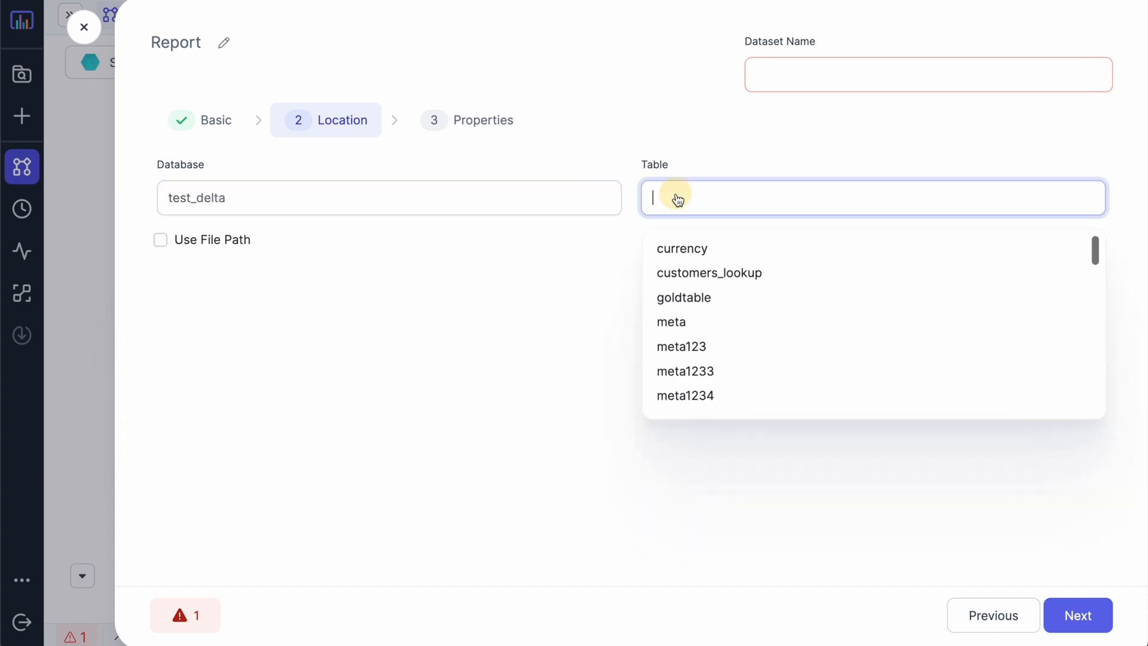
pyautogui.write('pricing_')
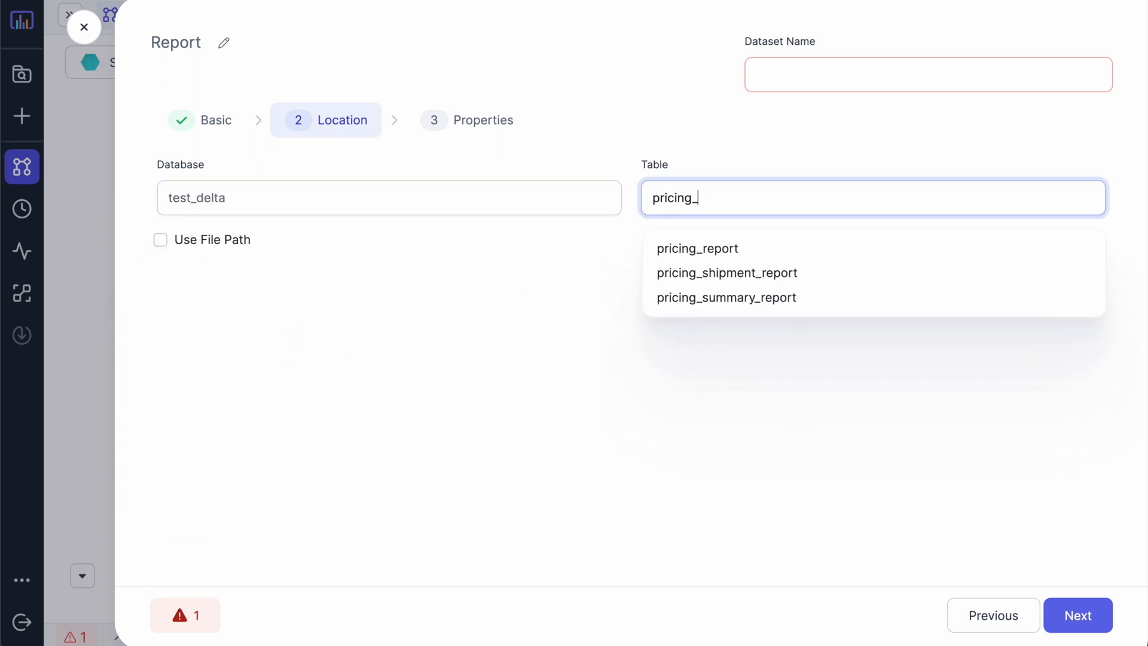
pyautogui.write('summary_report')
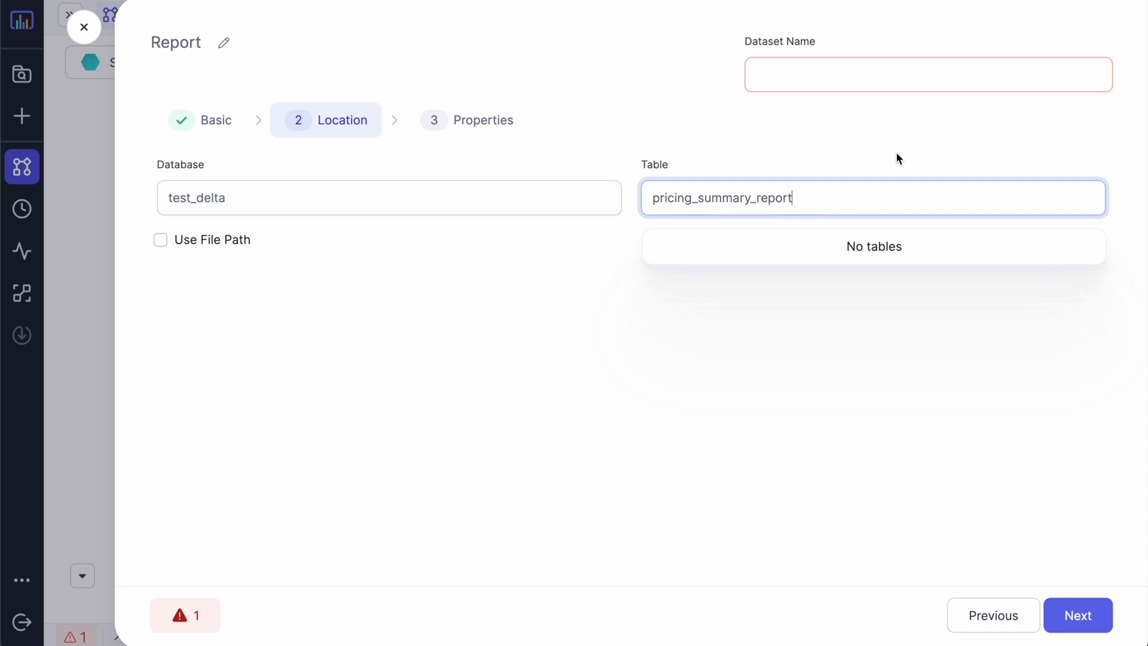
pyautogui.click(899, 158)
pyautogui.click(1078, 616)
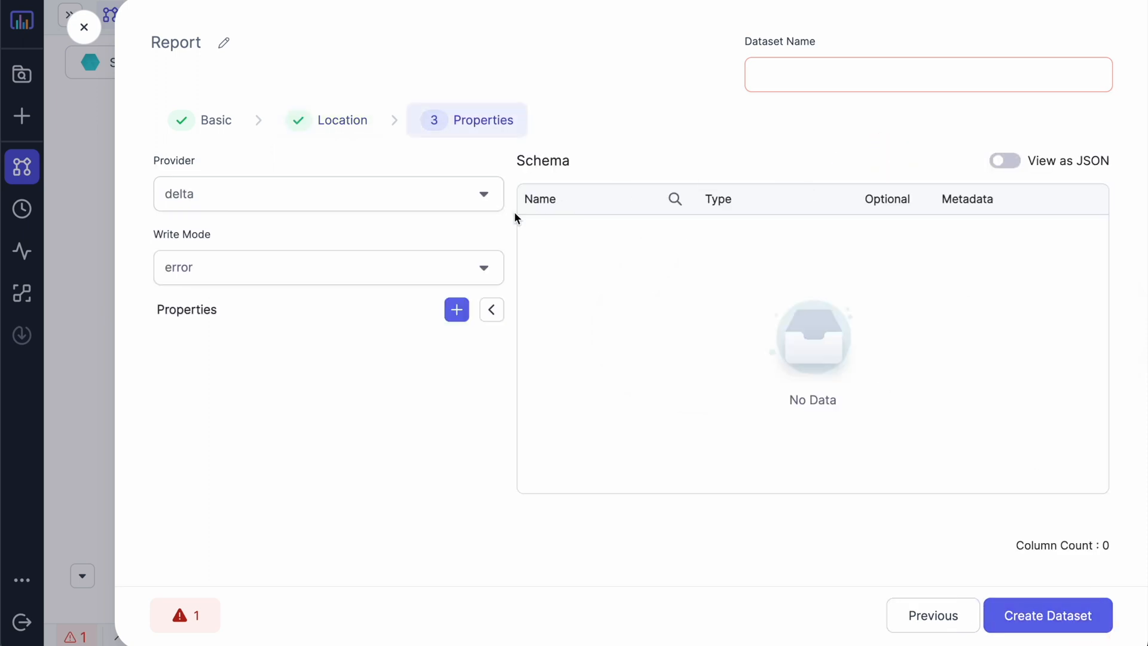
# Step: Use overwrite write mode with Overwrite table schema, name the dataset pricing_summary_report, create and save
pyautogui.click(449, 270)
pyautogui.click(366, 319)
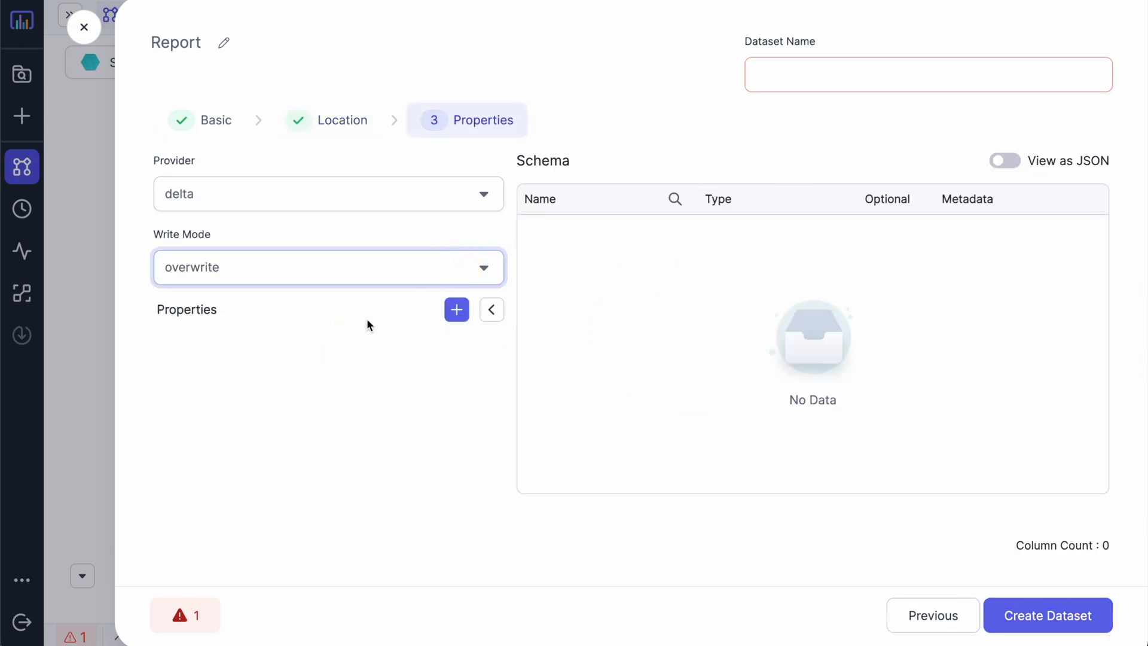
pyautogui.click(456, 310)
pyautogui.click(339, 386)
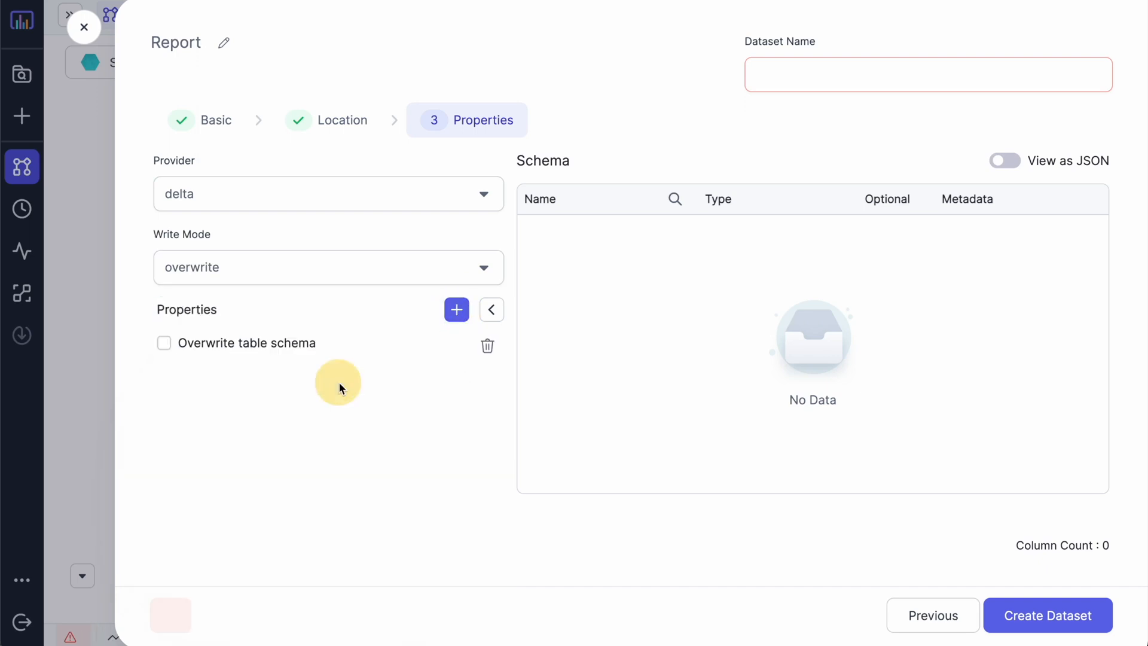
pyautogui.click(862, 77)
pyautogui.write('pricing_summary_report')
pyautogui.click(756, 120)
pyautogui.click(1055, 619)
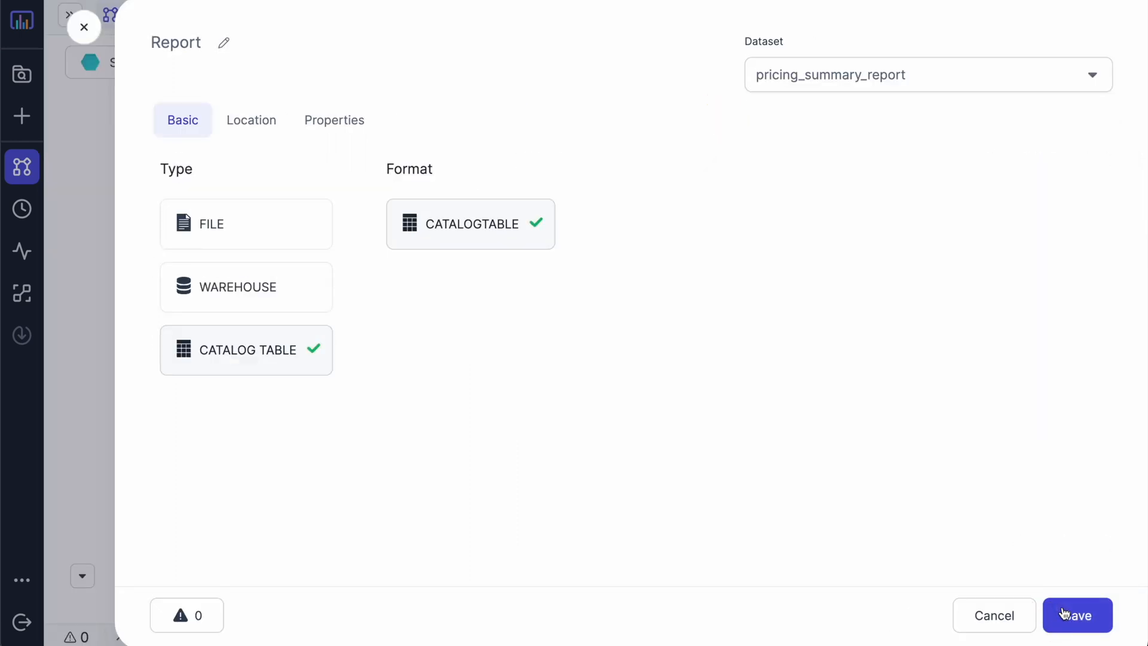
pyautogui.click(1066, 618)
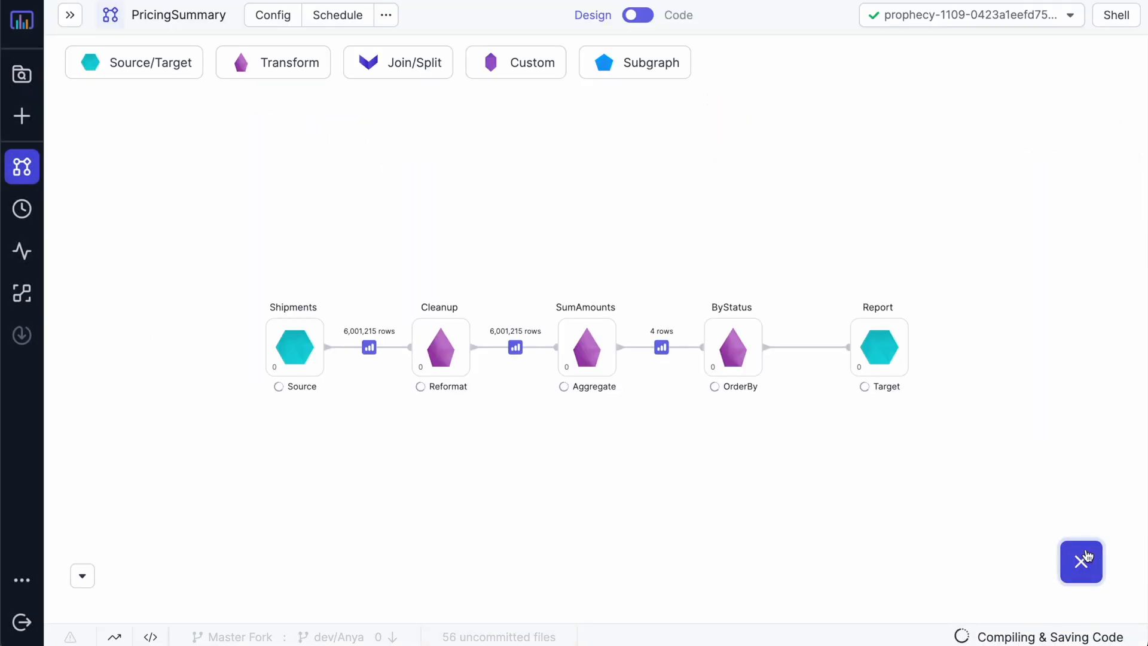
# Step: Run the whole PricingSummary pipeline and switch to the generated Code view
pyautogui.click(1085, 559)
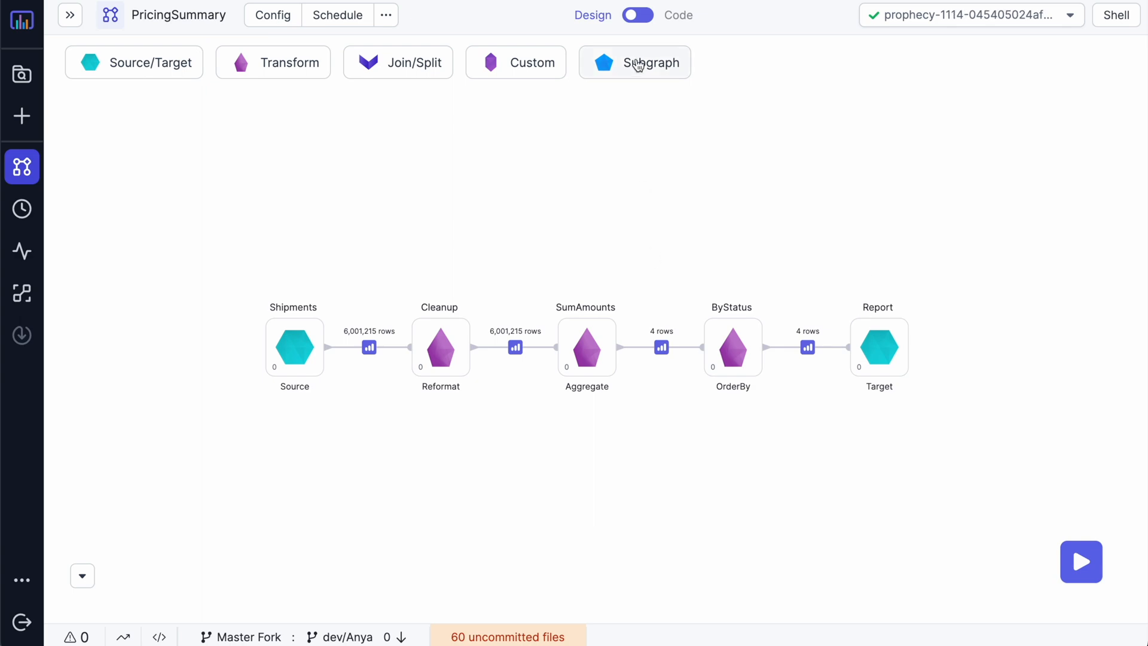
pyautogui.click(641, 14)
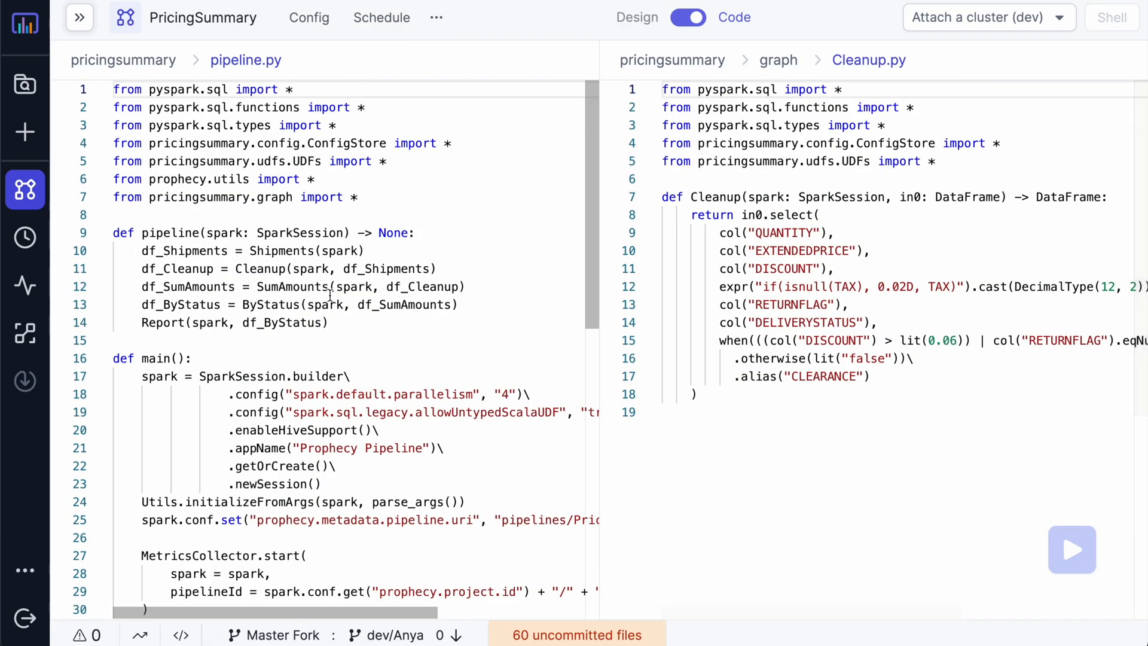
# Step: Inspect df_Shipments, df_Cleanup, df_SumAmounts, spark and the Cleanup function, then return to Design
pyautogui.moveTo(329, 322); pyautogui.dragTo(108, 237)
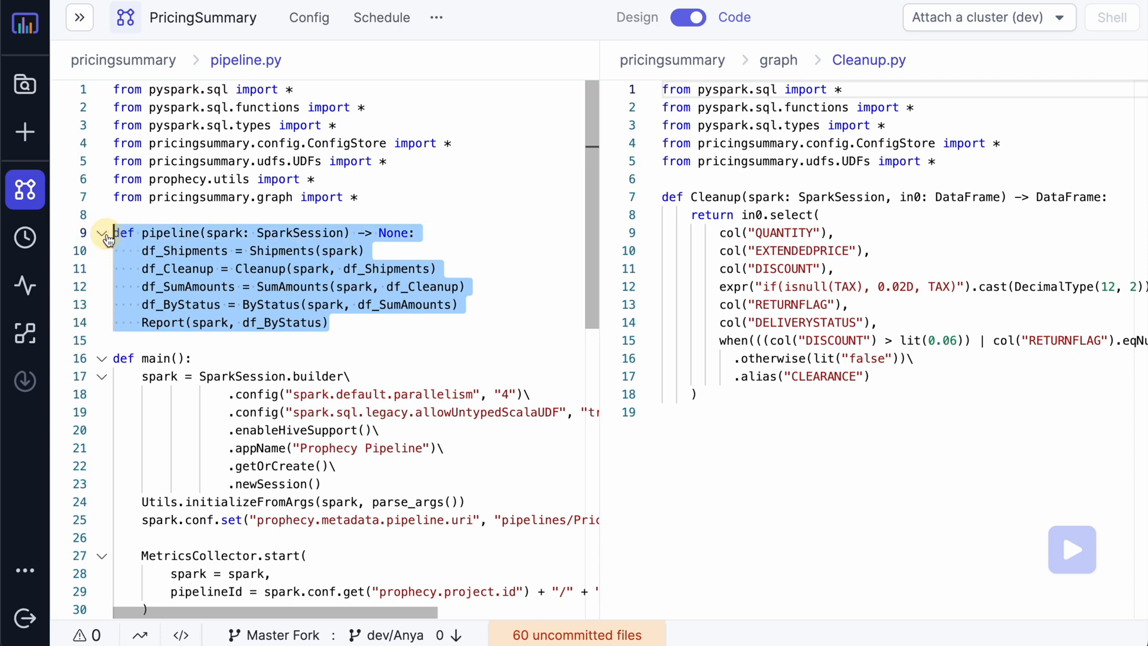
pyautogui.click(126, 269)
pyautogui.moveTo(136, 250); pyautogui.dragTo(234, 251)
pyautogui.click(141, 269)
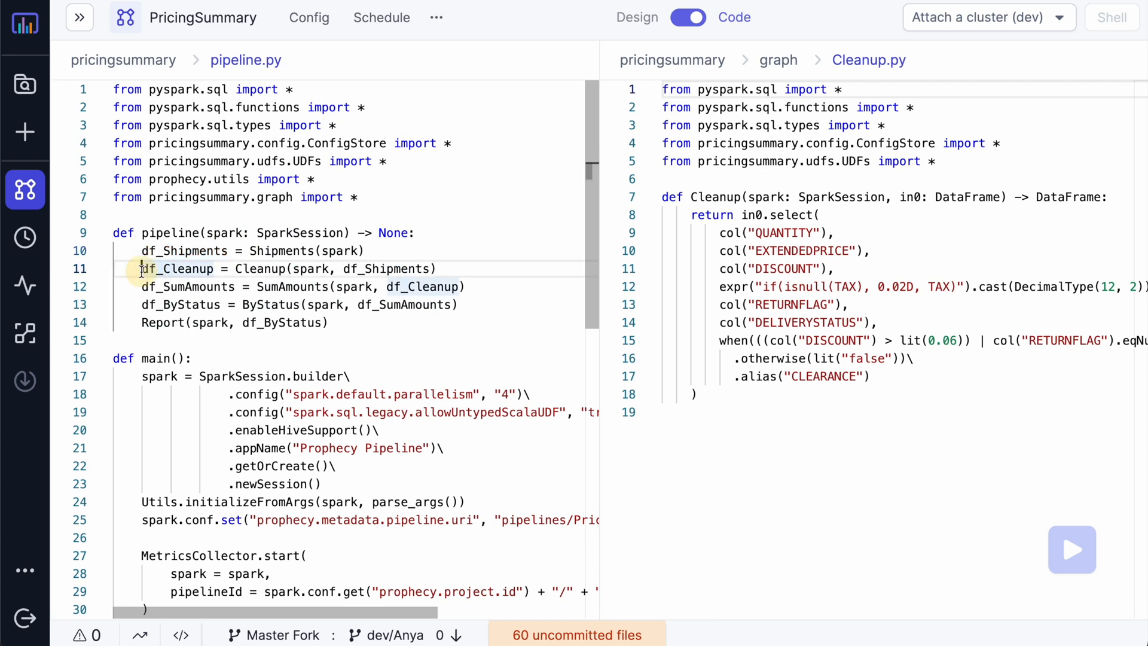
pyautogui.moveTo(141, 269); pyautogui.dragTo(220, 269)
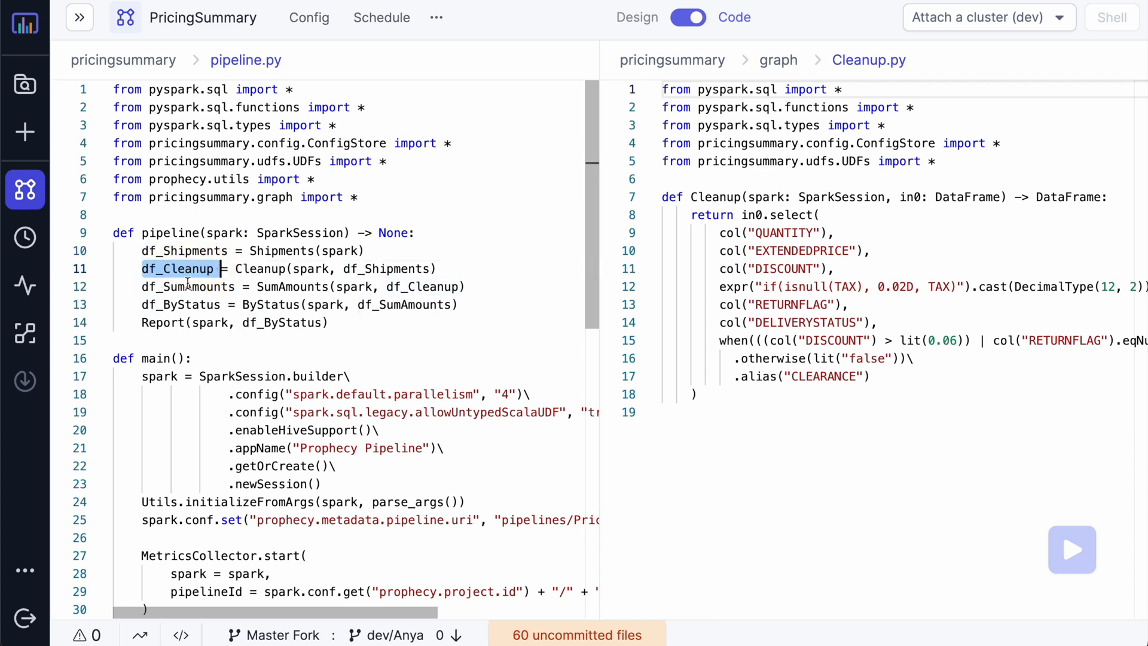
pyautogui.moveTo(142, 288); pyautogui.dragTo(240, 287)
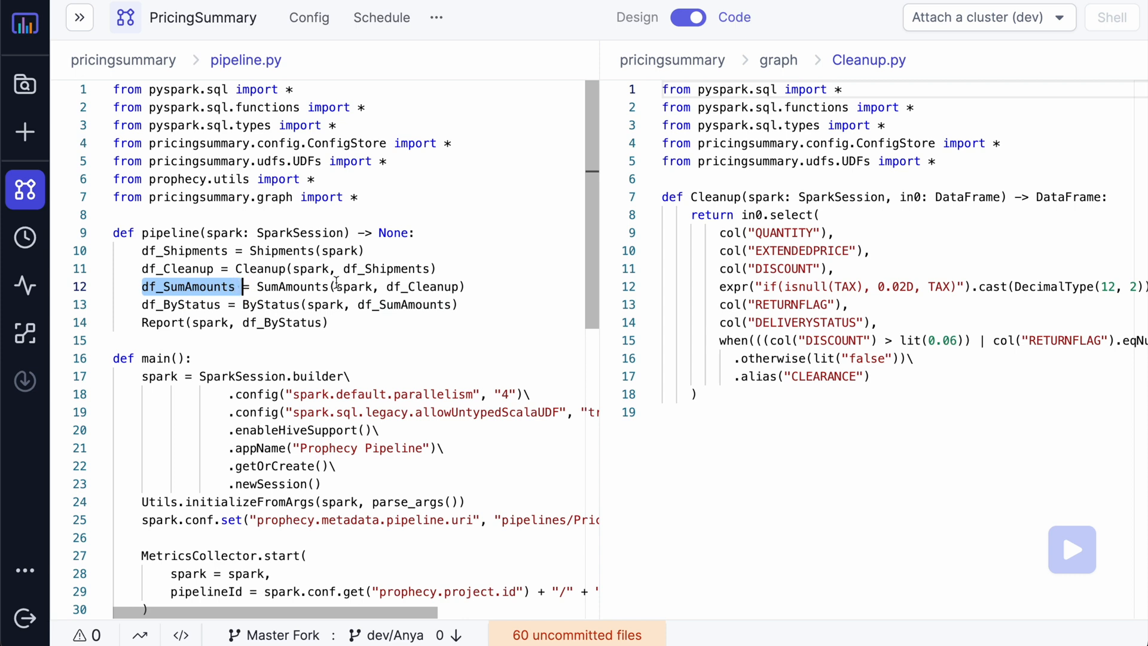
pyautogui.click(303, 269)
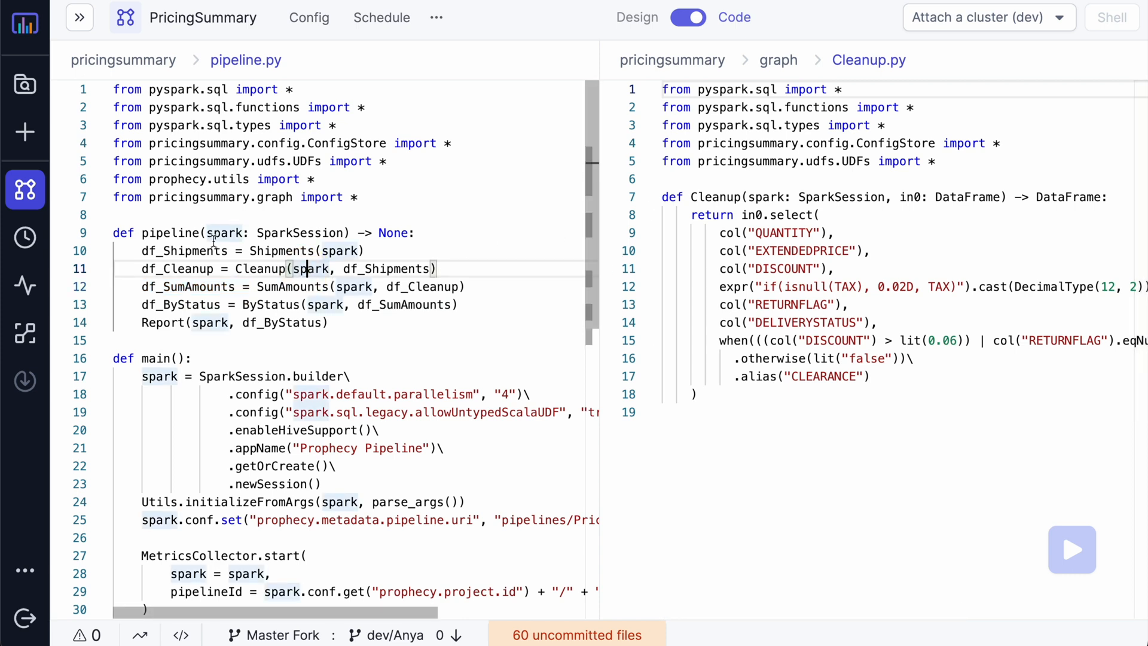
pyautogui.moveTo(662, 197); pyautogui.dragTo(786, 465)
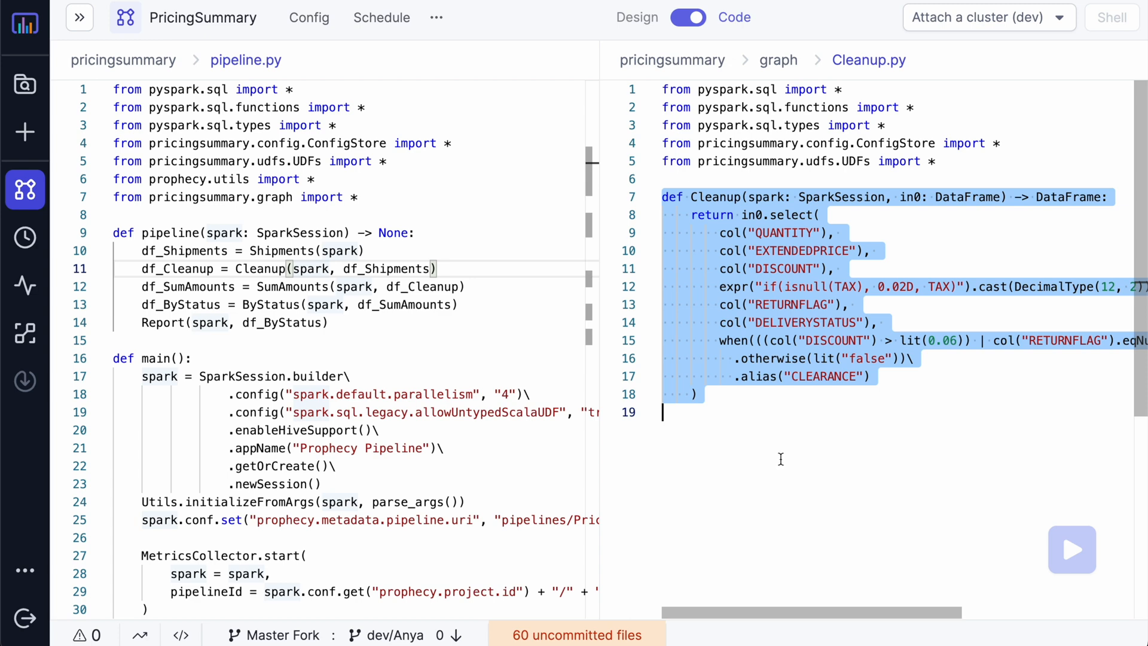
pyautogui.click(687, 17)
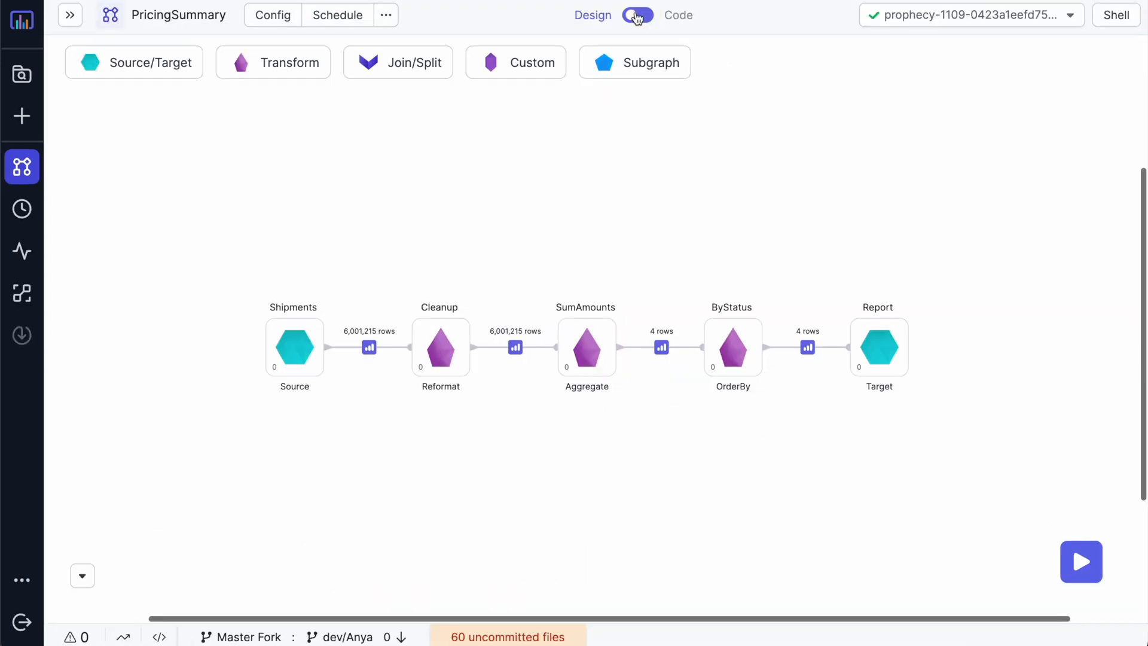